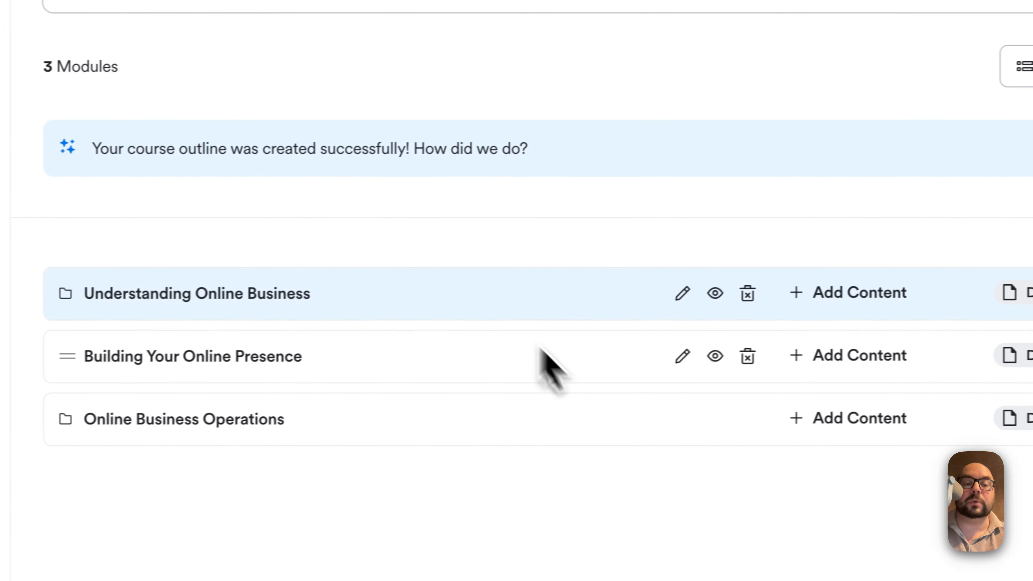
# Expand the course modules one at a time to review the lessons inside, including those in Online Business Operations
pyautogui.click(924, 316)
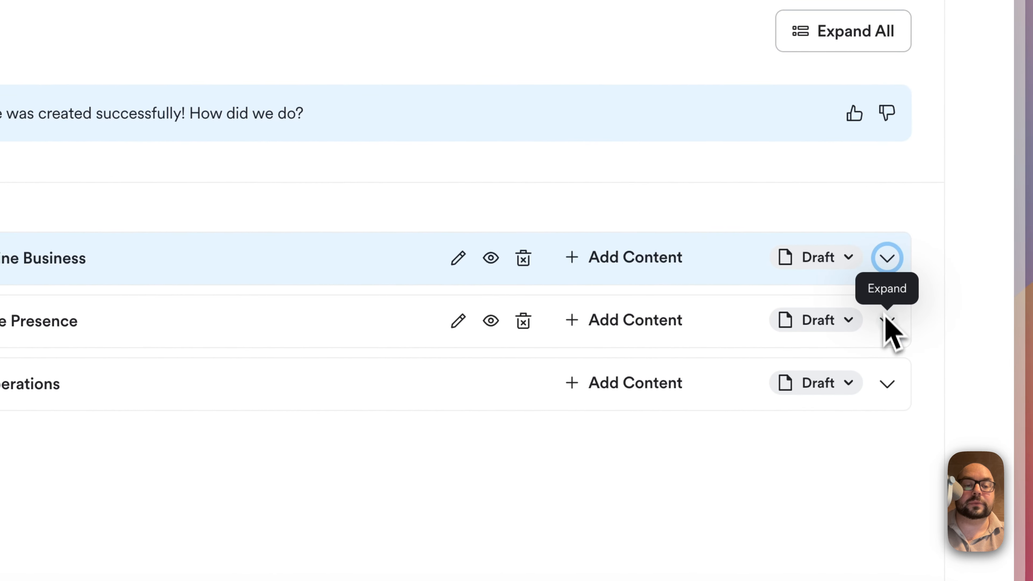
pyautogui.click(886, 321)
pyautogui.click(887, 322)
pyautogui.click(887, 383)
pyautogui.scroll(-3, 823, 422)
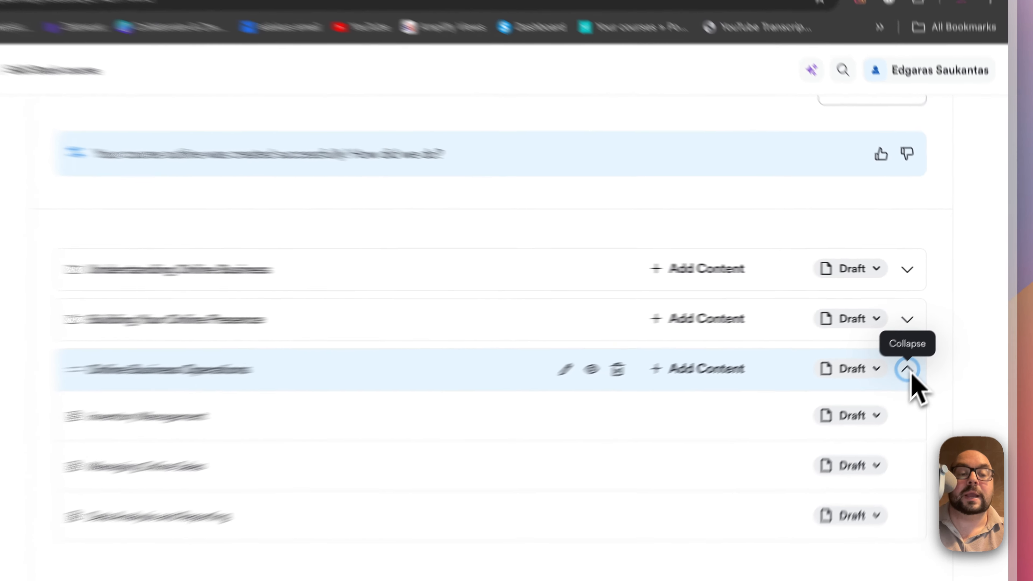
pyautogui.click(923, 349)
pyautogui.scroll(4, 911, 285)
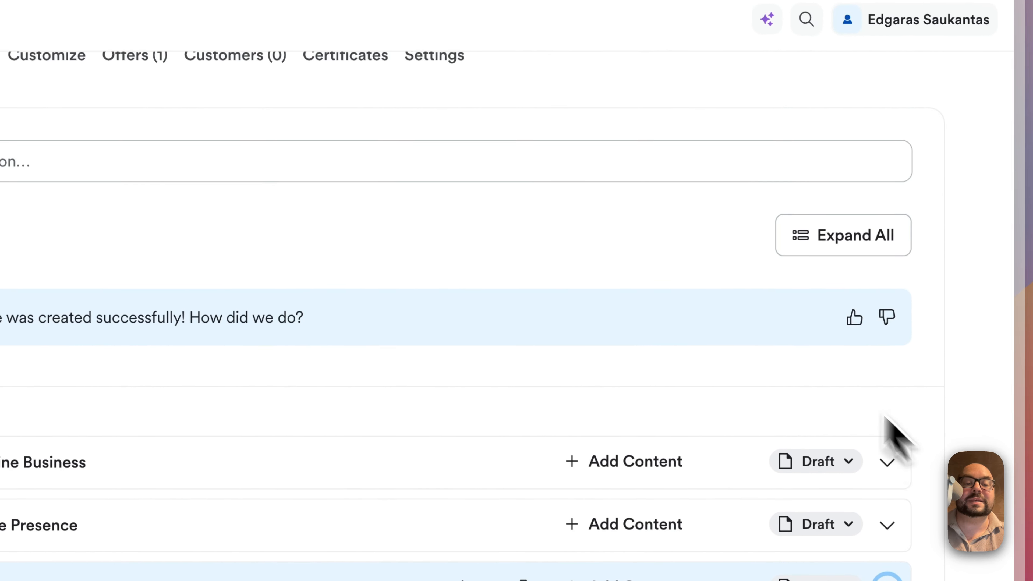
# Preview the Skill Stack course as a student would see it, and close the preview
pyautogui.scroll(3, 710, 283)
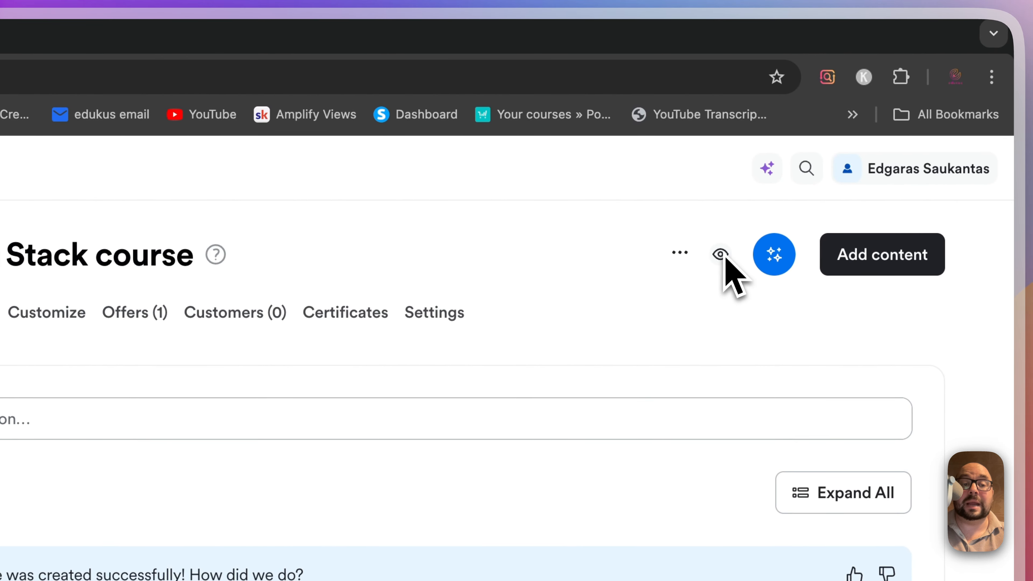
pyautogui.click(720, 254)
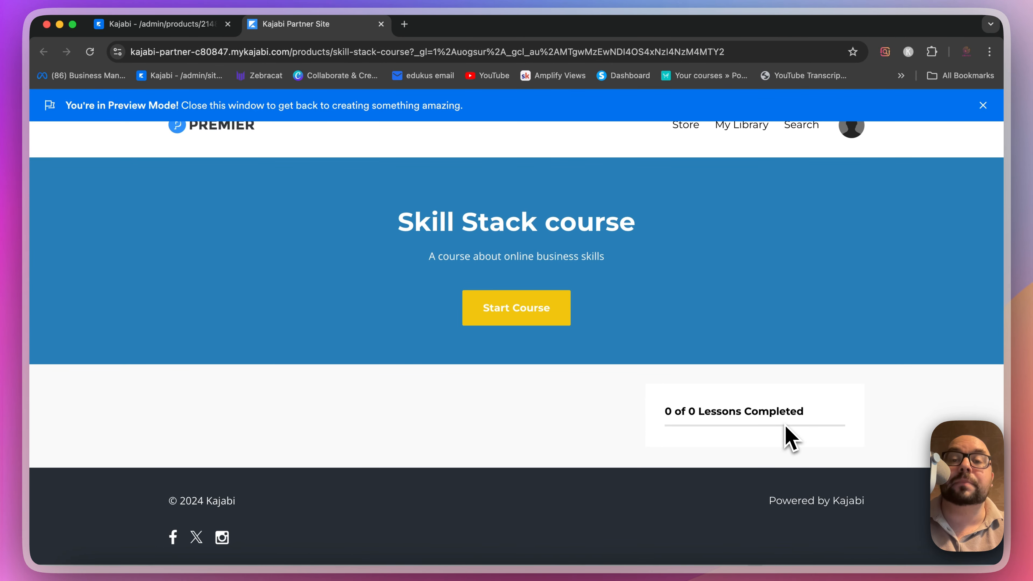
pyautogui.click(381, 24)
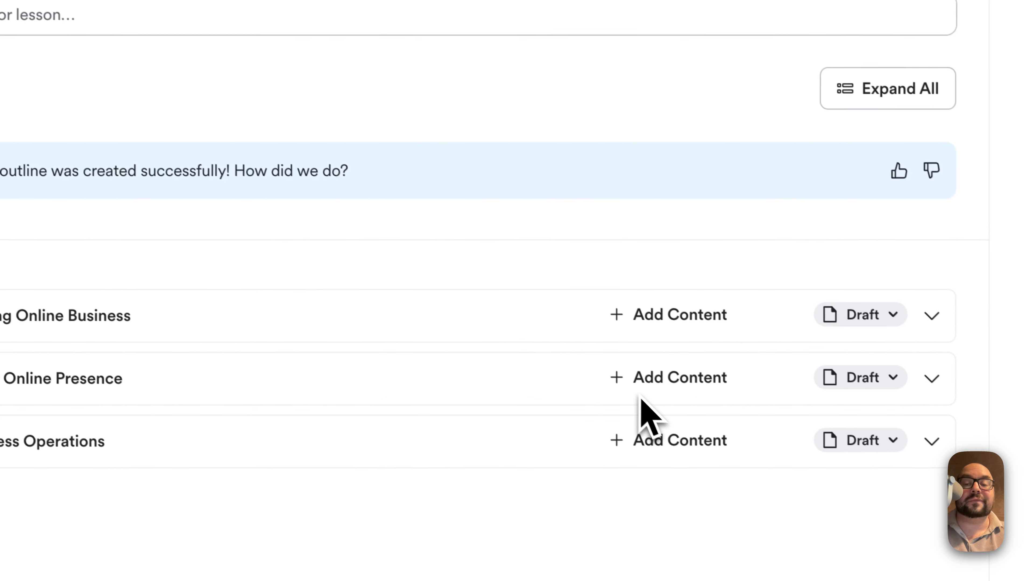
# Expand the Understanding Online Business module and publish both the module and its Legal and Ethical Considerations lesson
pyautogui.click(931, 316)
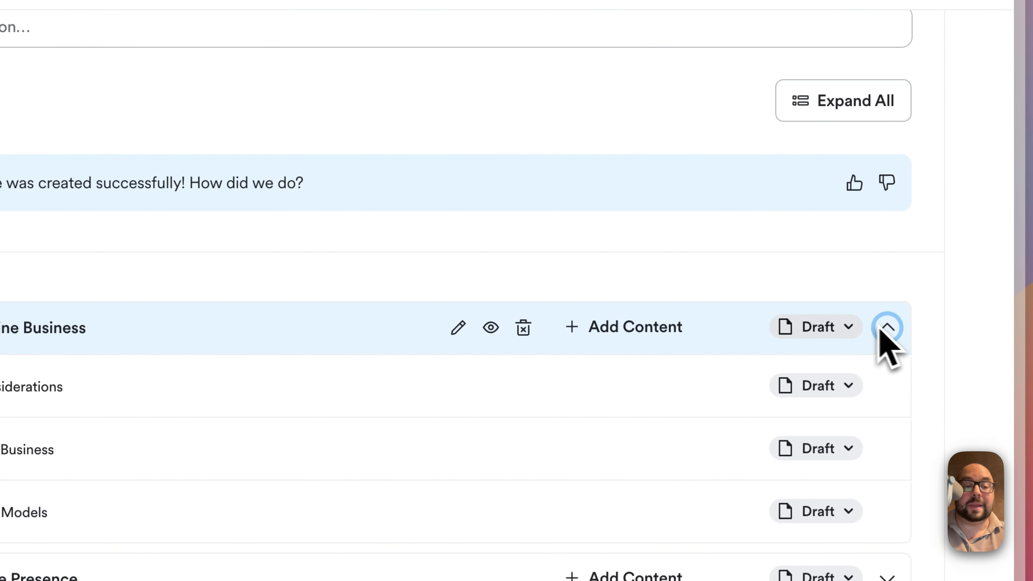
pyautogui.click(849, 326)
pyautogui.click(712, 425)
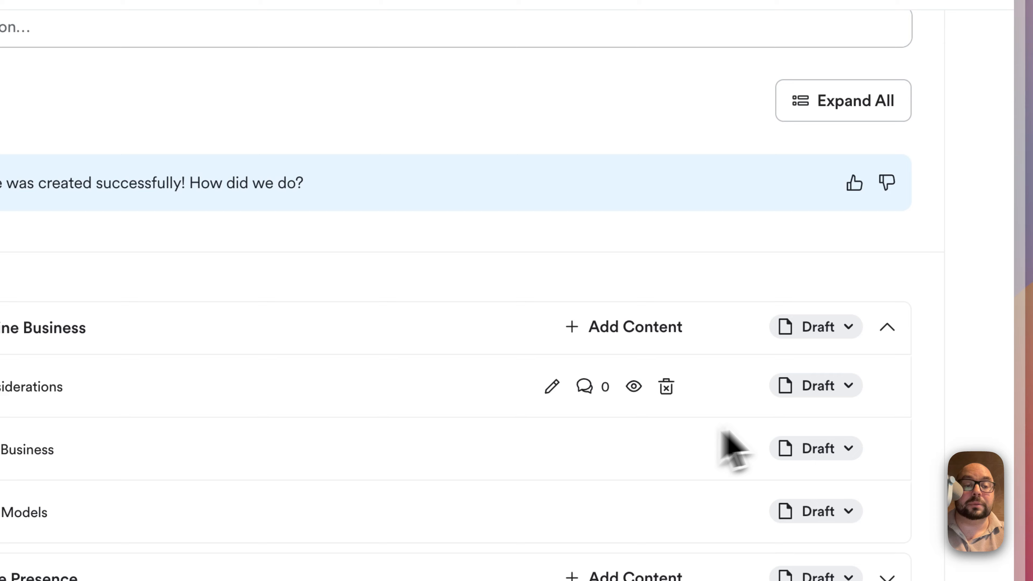
pyautogui.click(850, 386)
pyautogui.click(706, 481)
# Publish the Introduction to Online Business and E-commerce Business Models lessons and collapse their module
pyautogui.click(851, 447)
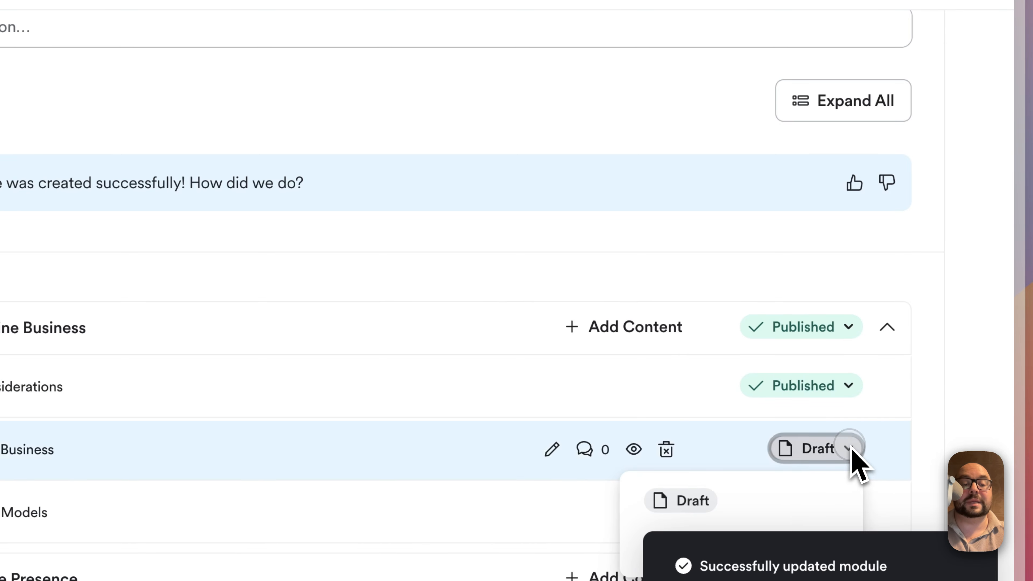
pyautogui.scroll(-4, 715, 480)
pyautogui.click(689, 402)
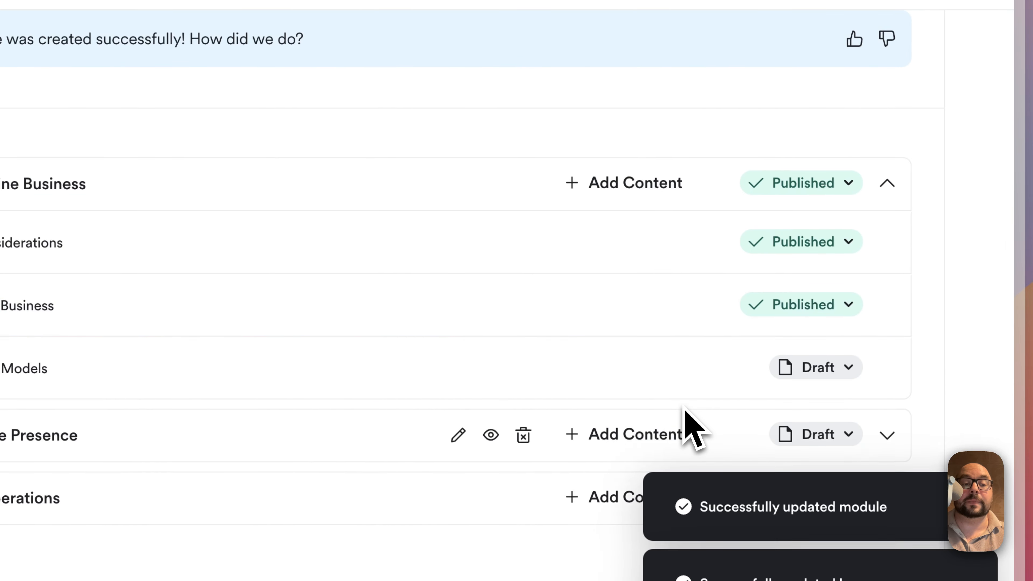
pyautogui.click(847, 376)
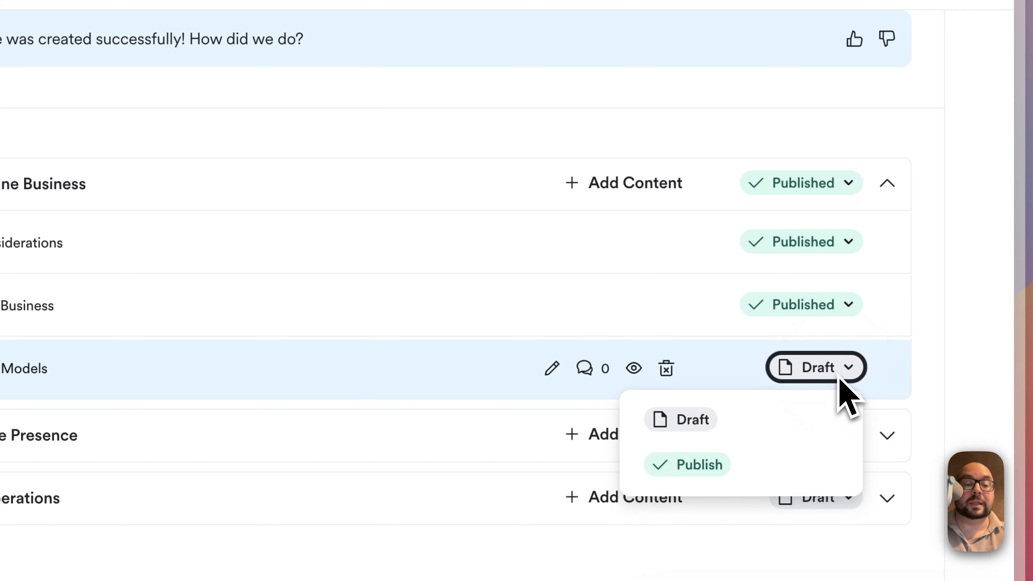
pyautogui.click(693, 463)
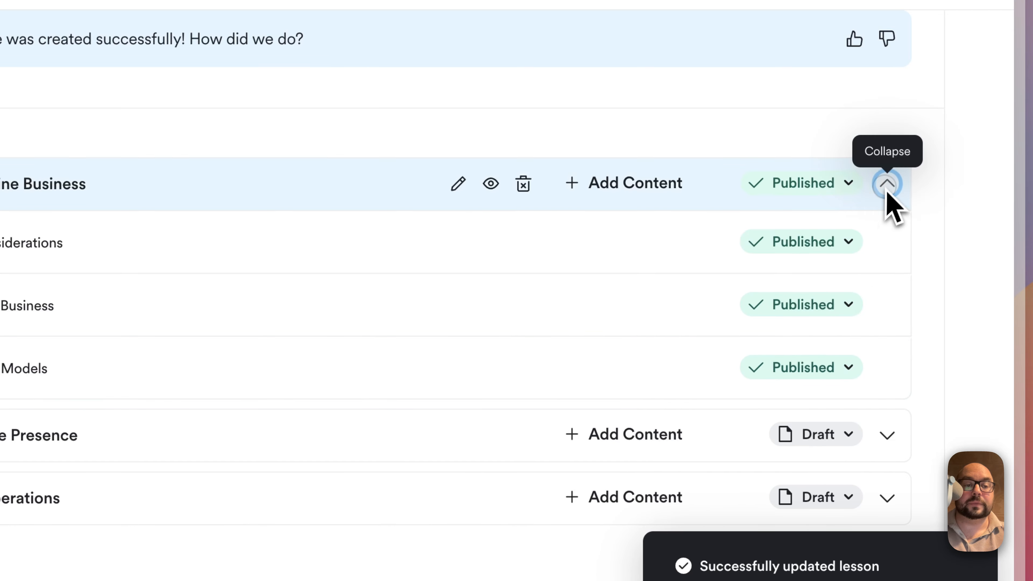
pyautogui.click(886, 184)
# Preview the course to check the Understanding Online Business module and return to the course outline
pyautogui.scroll(4, 793, 170)
pyautogui.scroll(5, 772, 140)
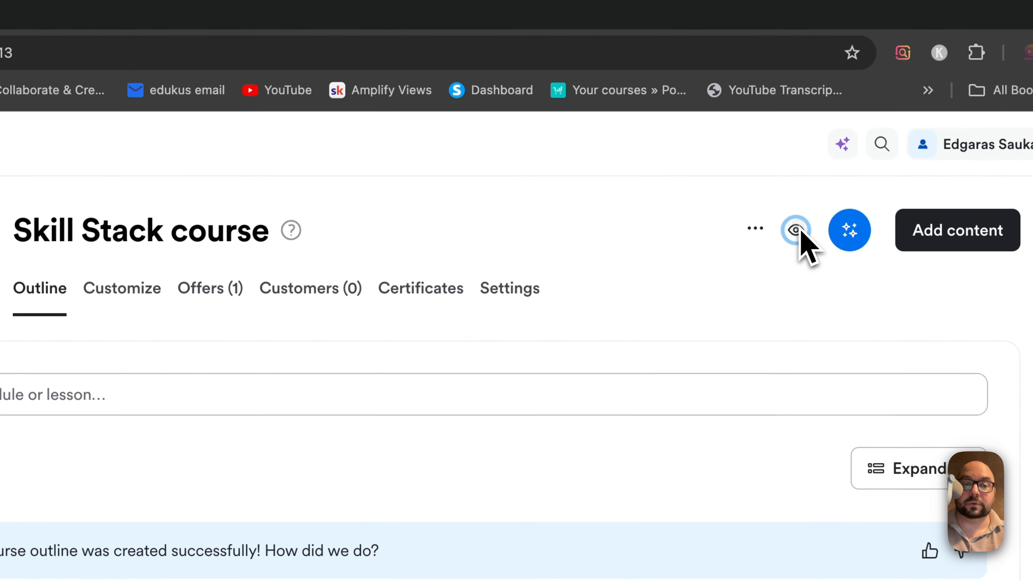
pyautogui.click(780, 198)
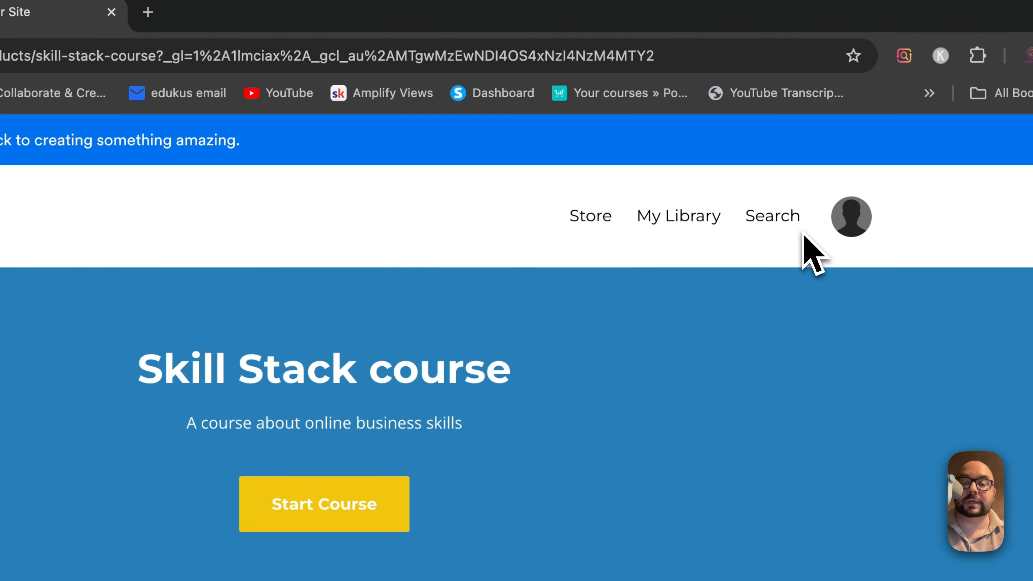
pyautogui.scroll(-5, 224, 469)
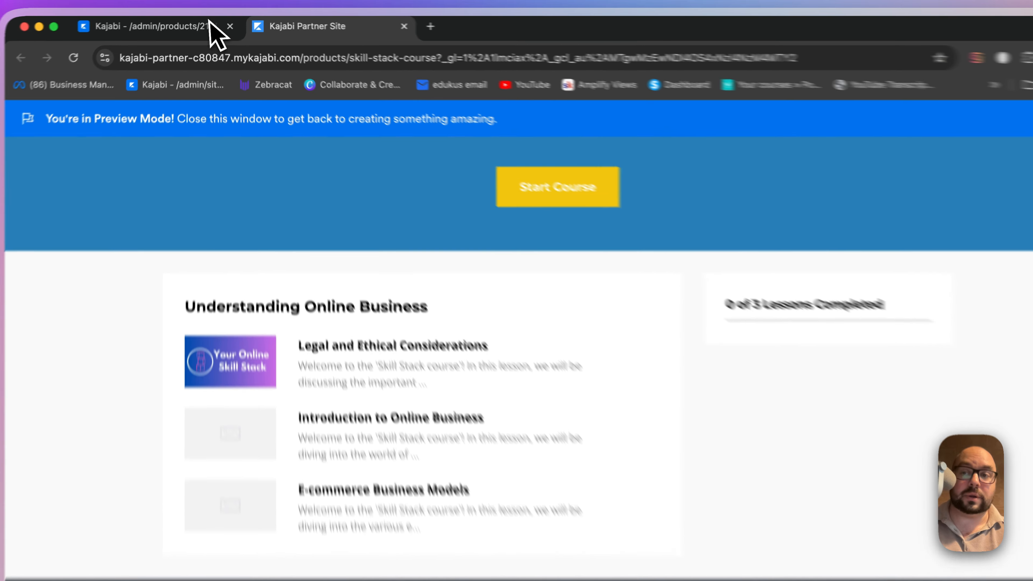
pyautogui.click(207, 28)
# Expand the Building Your Online Presence module and try to publish the module itself
pyautogui.scroll(-5, 715, 342)
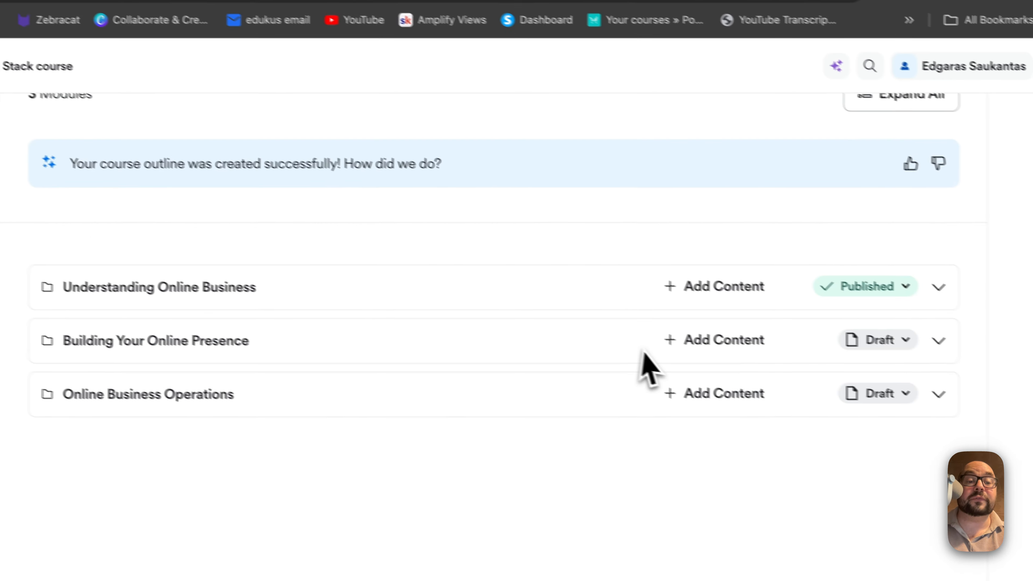
pyautogui.click(911, 332)
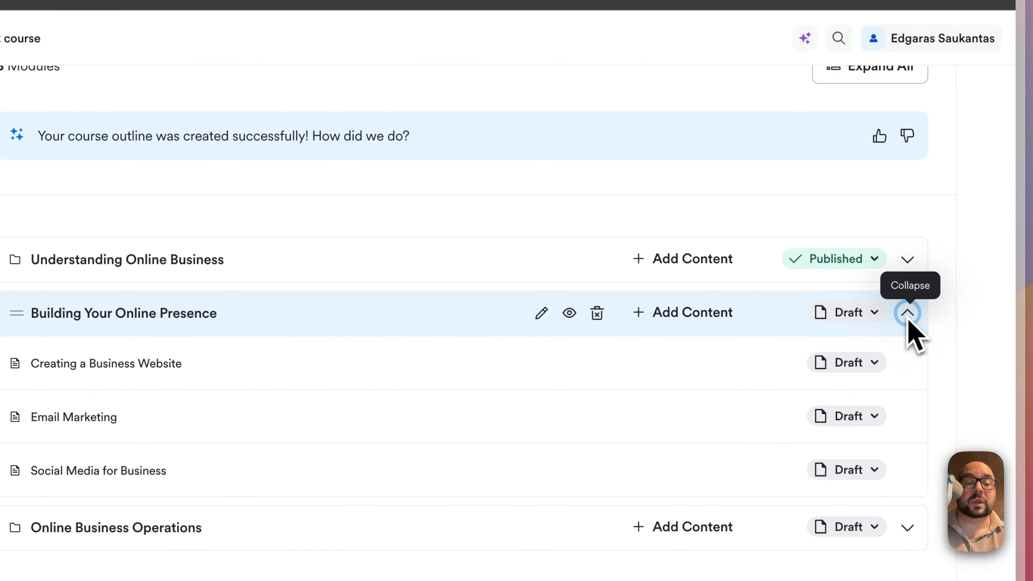
pyautogui.click(880, 332)
pyautogui.click(799, 350)
# Publish the Creating a Business Website, Email Marketing and Social Media for Business lessons
pyautogui.click(838, 366)
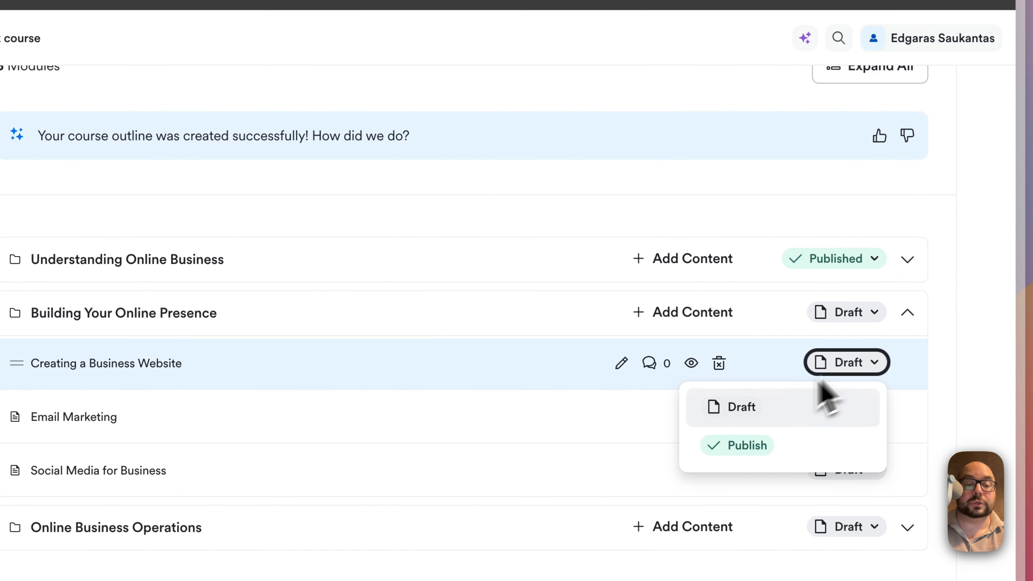
pyautogui.click(740, 443)
pyautogui.click(852, 419)
pyautogui.click(747, 495)
pyautogui.scroll(-1, 744, 479)
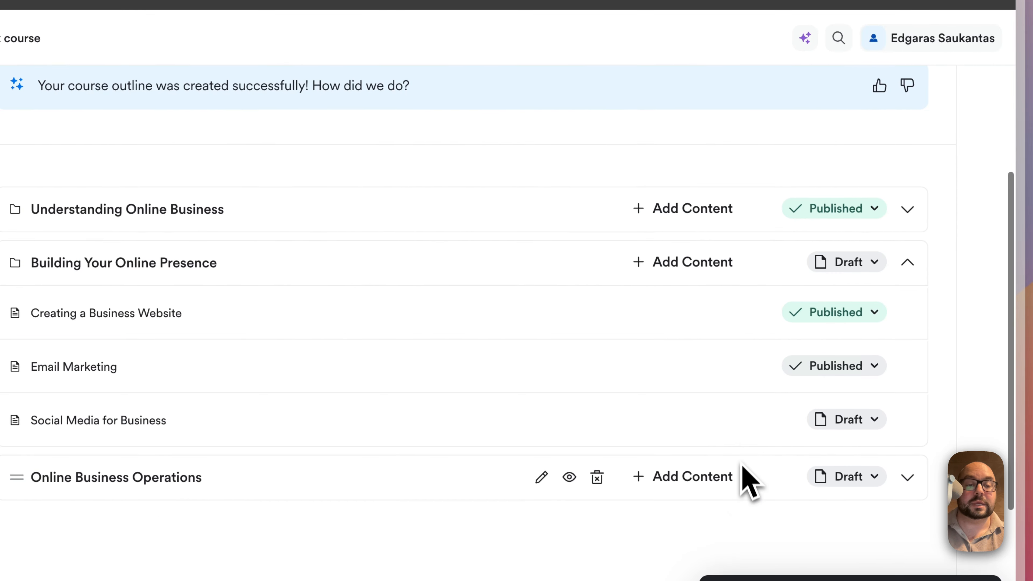
pyautogui.click(850, 420)
pyautogui.scroll(-2, 862, 439)
pyautogui.scroll(-2, 813, 403)
pyautogui.click(746, 328)
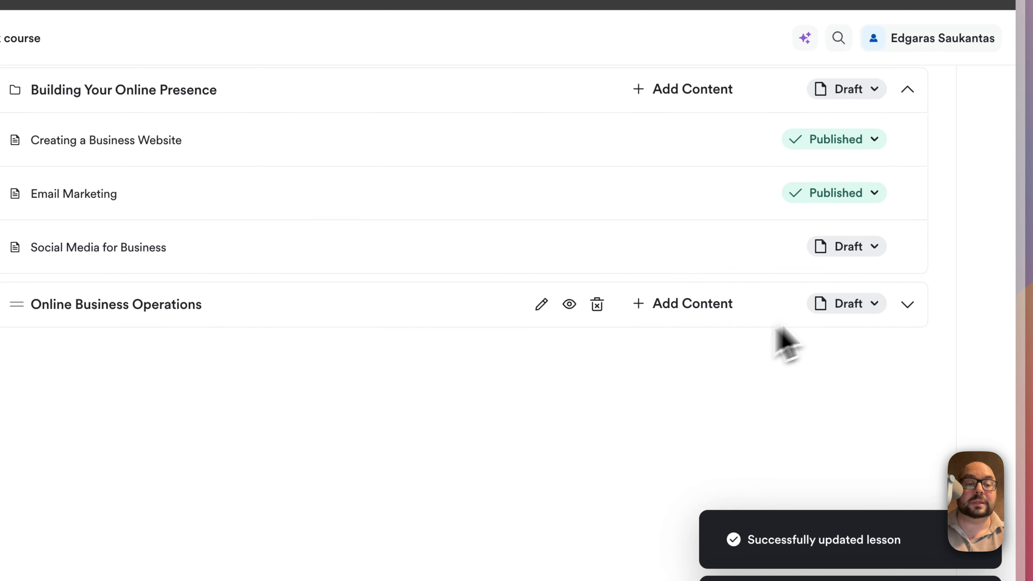
# Expand Online Business Operations and publish its Inventory Management, Managing Online Sales, and Data Analysis and Reporting lessons
pyautogui.click(907, 302)
pyautogui.scroll(-2, 903, 310)
pyautogui.scroll(-1, 897, 305)
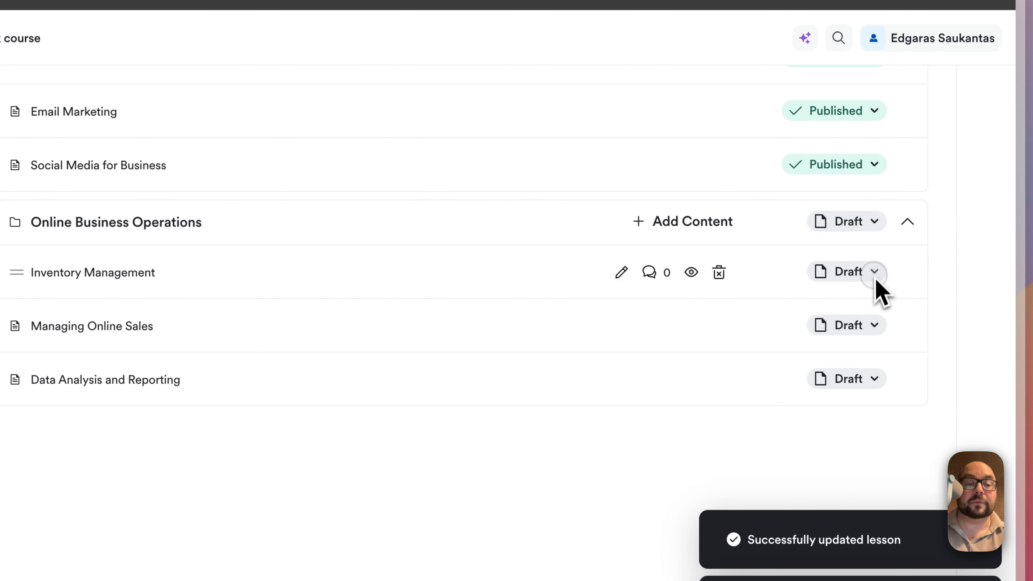
pyautogui.click(874, 273)
pyautogui.click(745, 352)
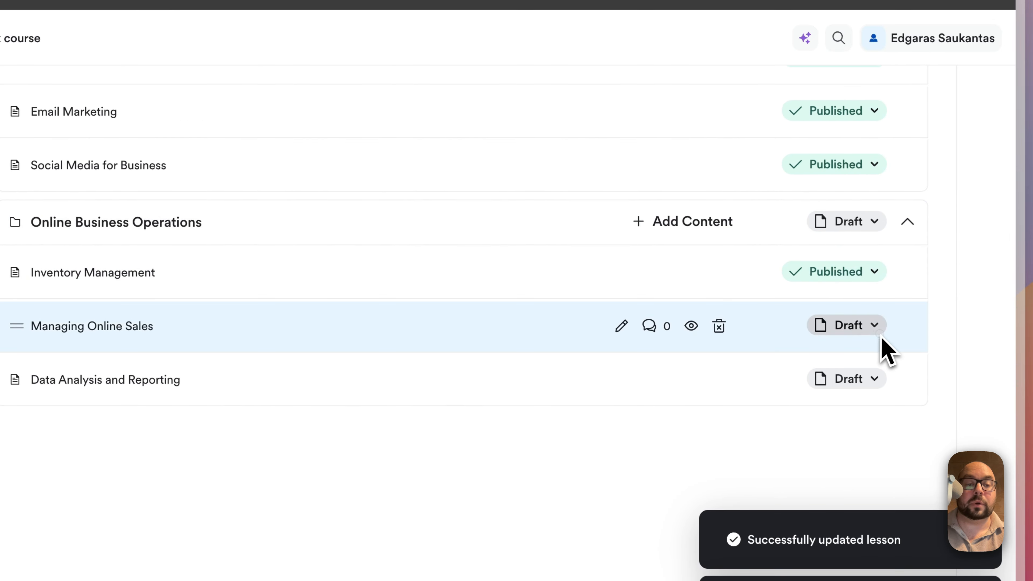
pyautogui.click(874, 326)
pyautogui.click(764, 406)
pyautogui.click(870, 384)
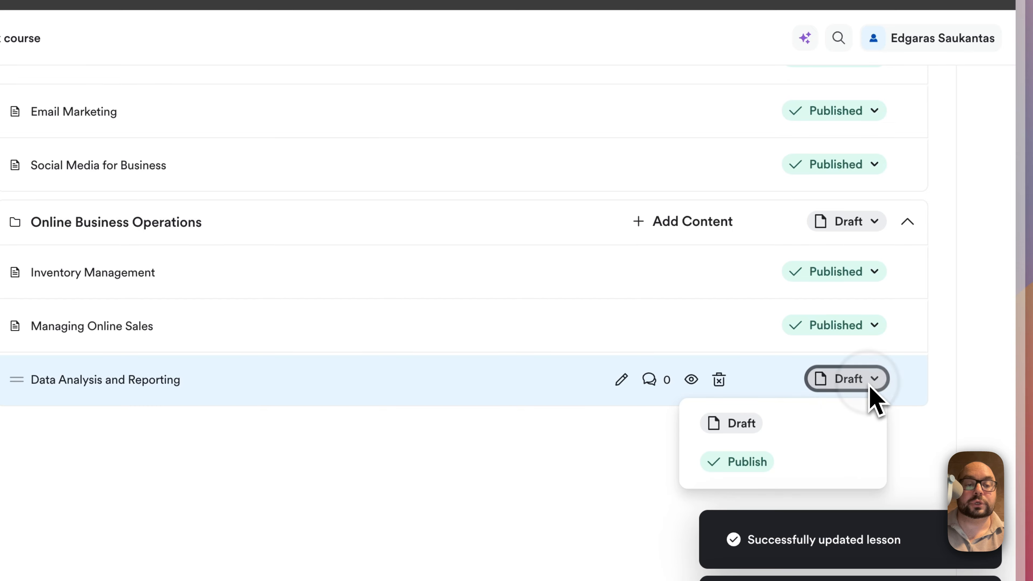
pyautogui.click(736, 462)
# Publish the Online Business Operations module itself and collapse it
pyautogui.click(872, 225)
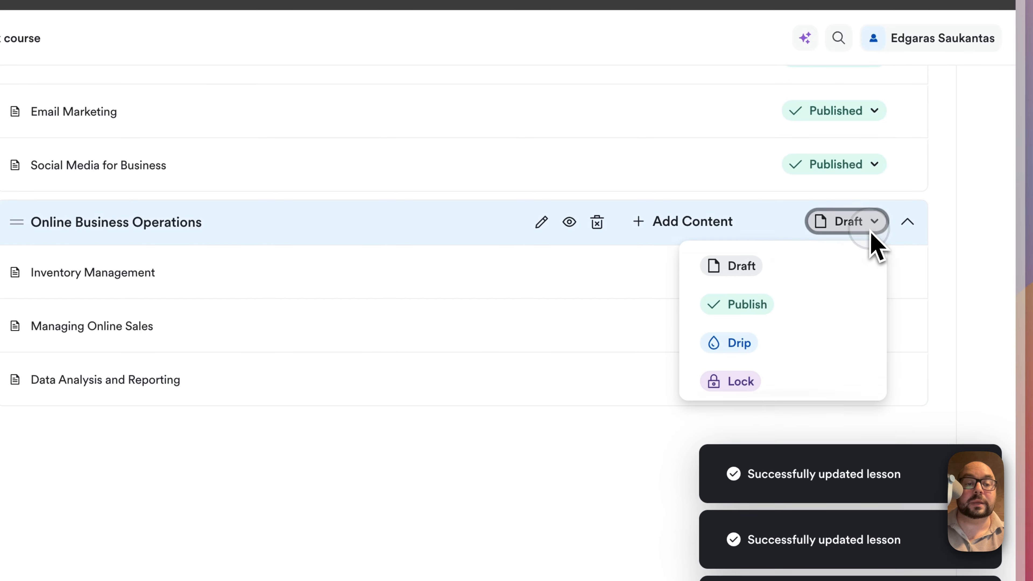
pyautogui.click(758, 312)
pyautogui.click(907, 222)
# Preview the course to examine which modules and lessons are listed, and close that preview tab
pyautogui.scroll(10, 891, 207)
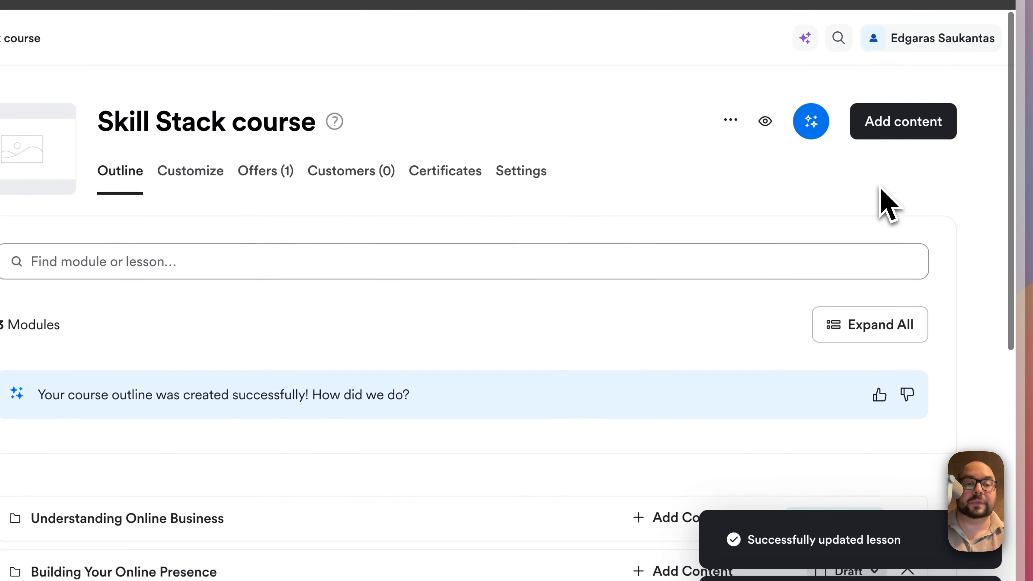
pyautogui.click(766, 113)
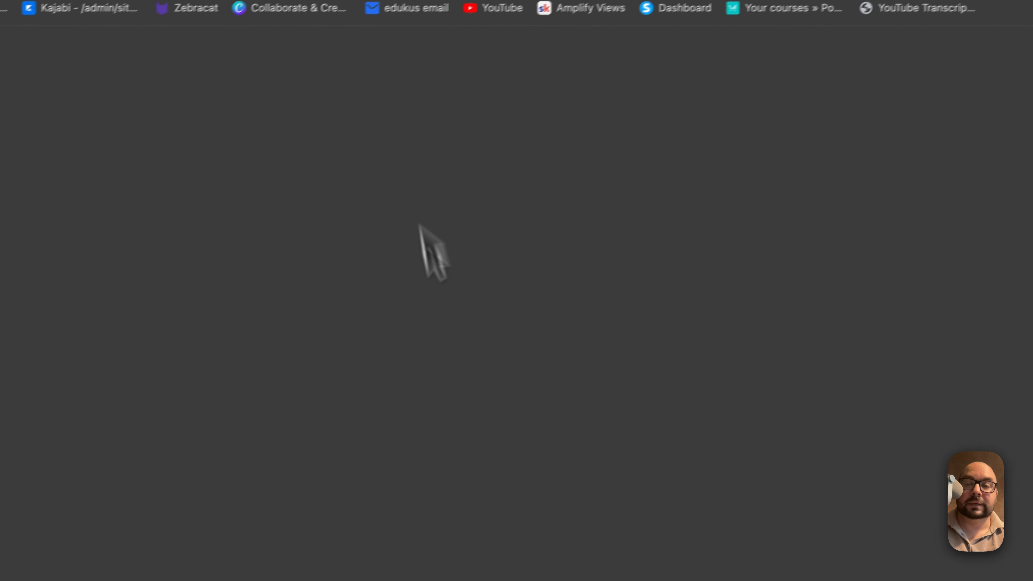
pyautogui.scroll(-15, 480, 521)
pyautogui.scroll(2, 478, 524)
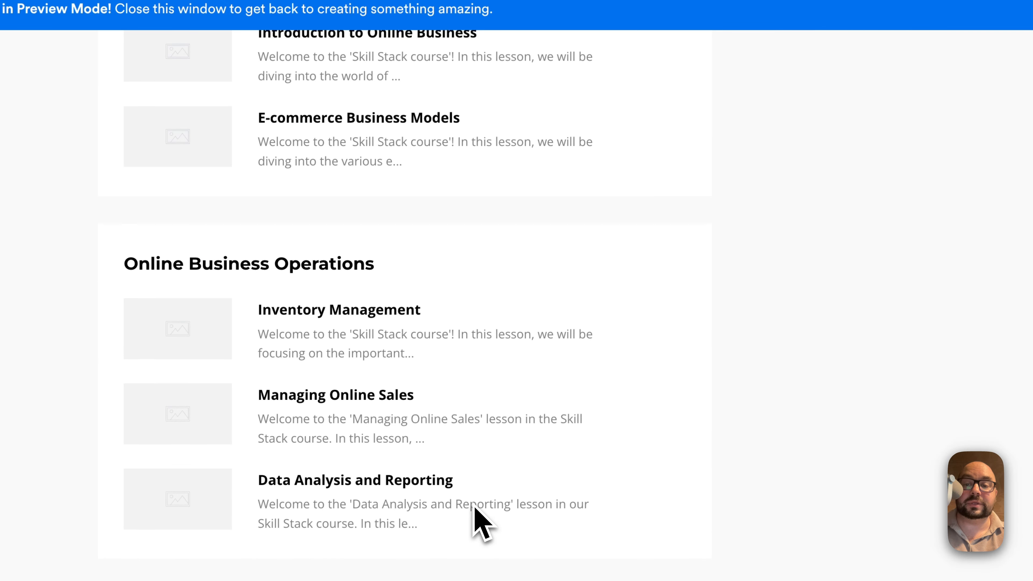
pyautogui.scroll(-2, 478, 524)
pyautogui.scroll(15, 477, 524)
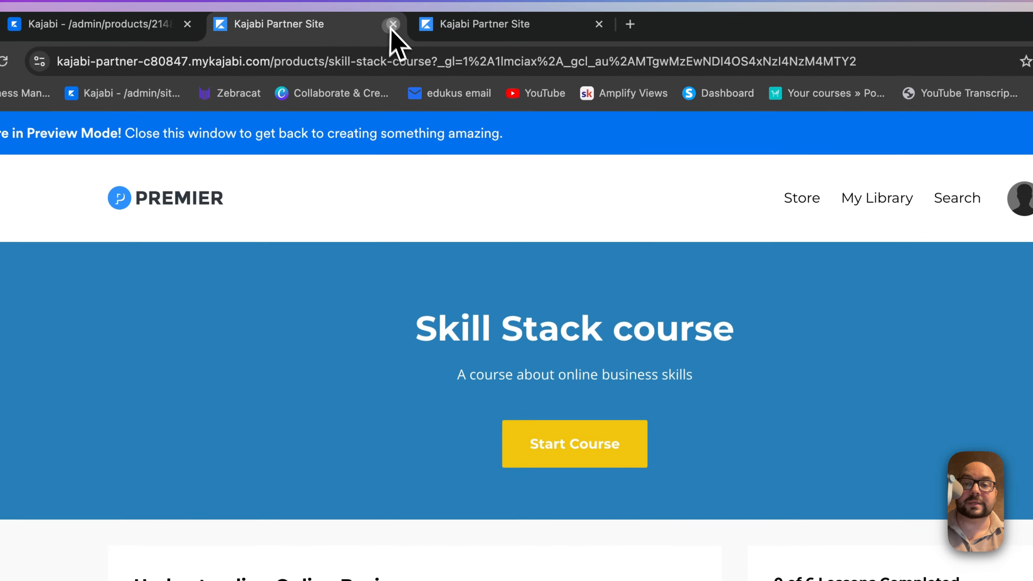
pyautogui.click(392, 30)
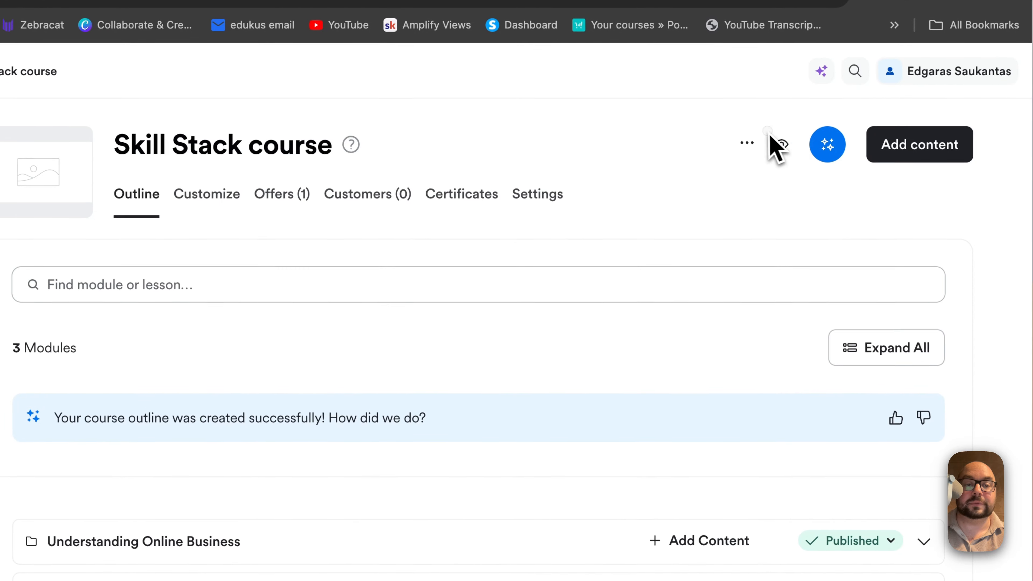
# Reopen the course preview, check it for the missing Building Your Online Presence module, and close it
pyautogui.click(781, 143)
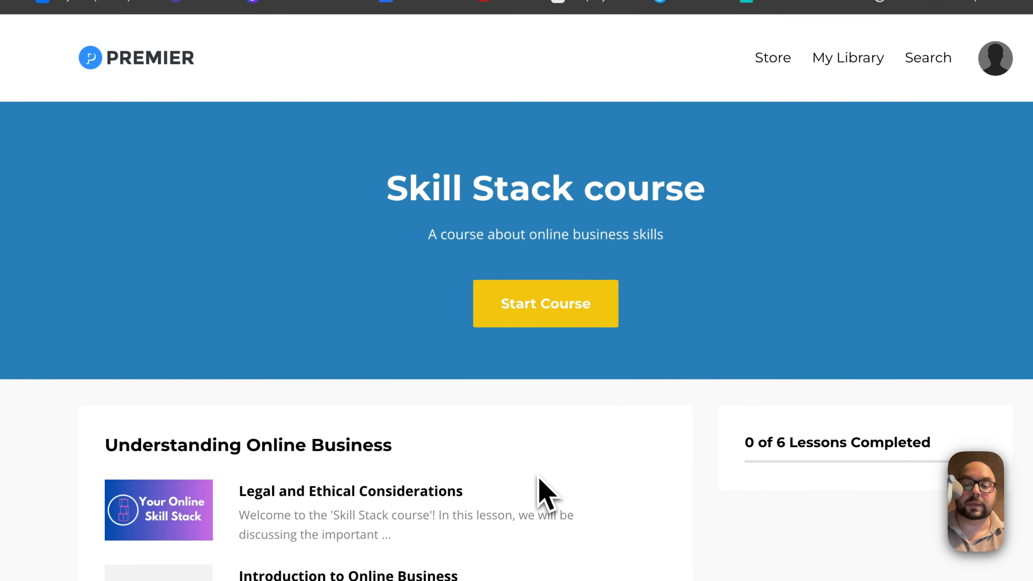
pyautogui.scroll(-15, 371, 513)
pyautogui.scroll(15, 545, 492)
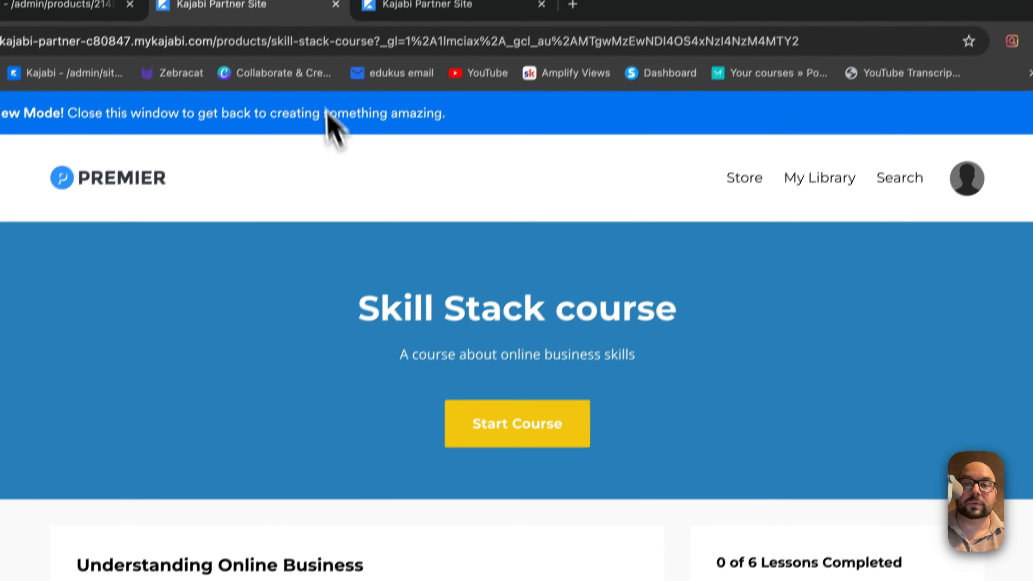
pyautogui.click(336, 4)
# Publish the Building Your Online Presence module from the course outline
pyautogui.scroll(-5, 749, 420)
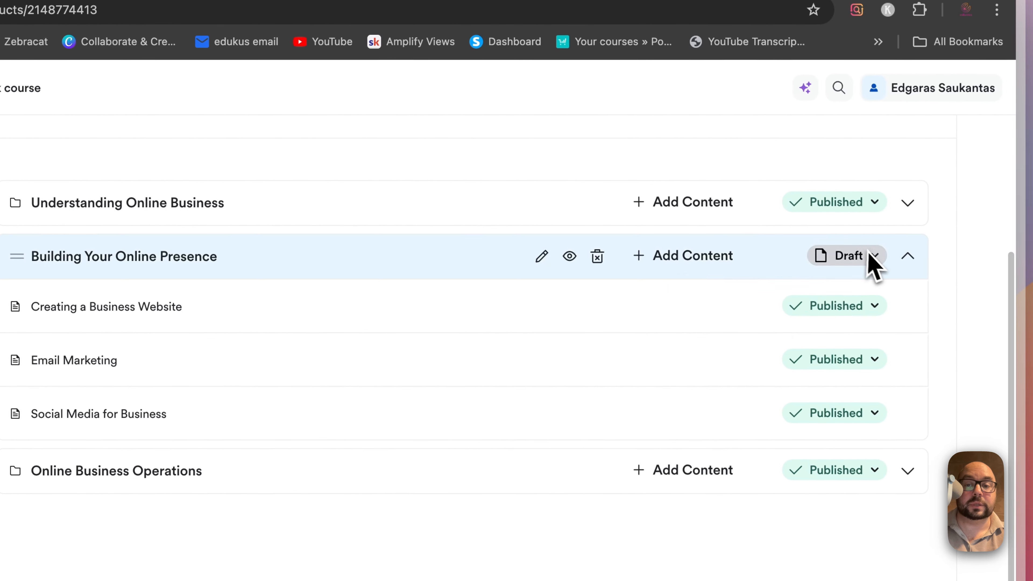
pyautogui.click(868, 256)
pyautogui.click(743, 302)
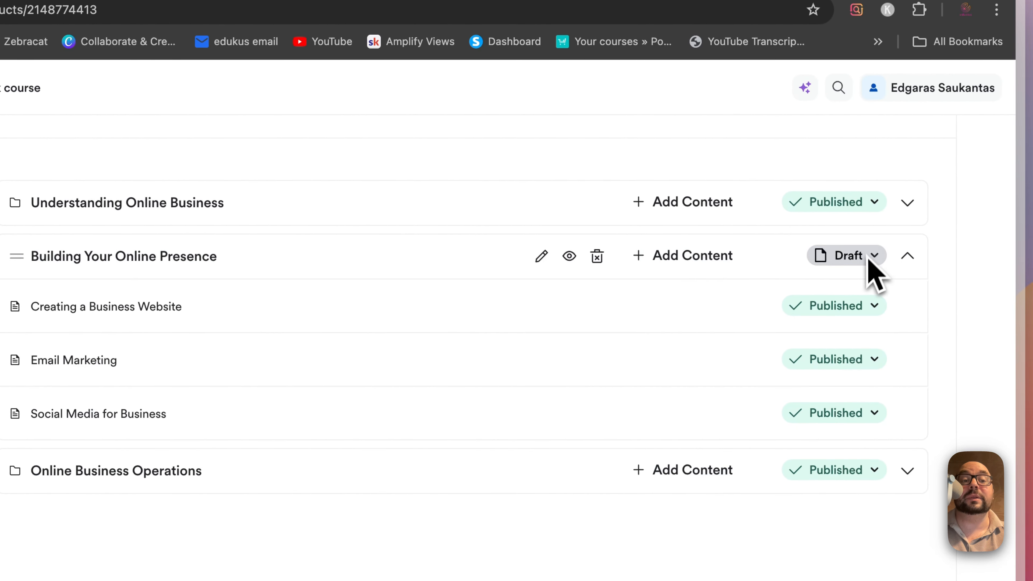
pyautogui.click(877, 261)
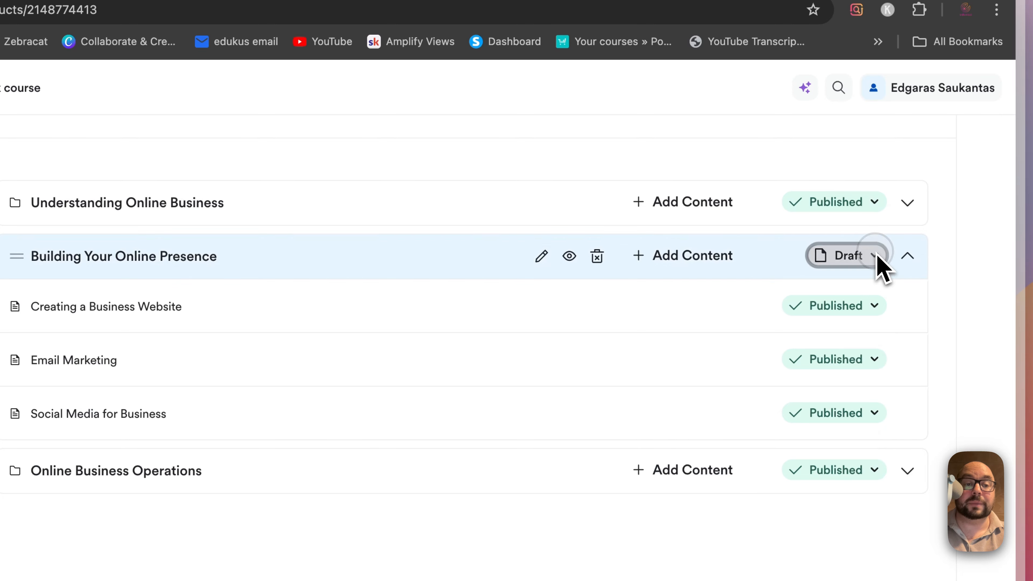
pyautogui.click(806, 302)
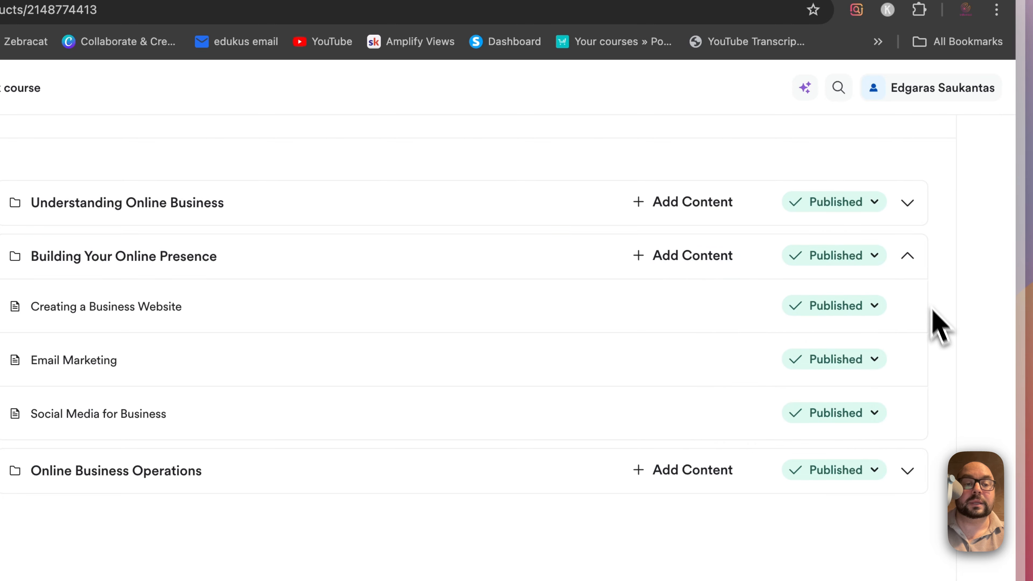
# Collapse the Building Your Online Presence module and preview the course to examine its modules and lessons
pyautogui.click(907, 255)
pyautogui.scroll(8, 846, 323)
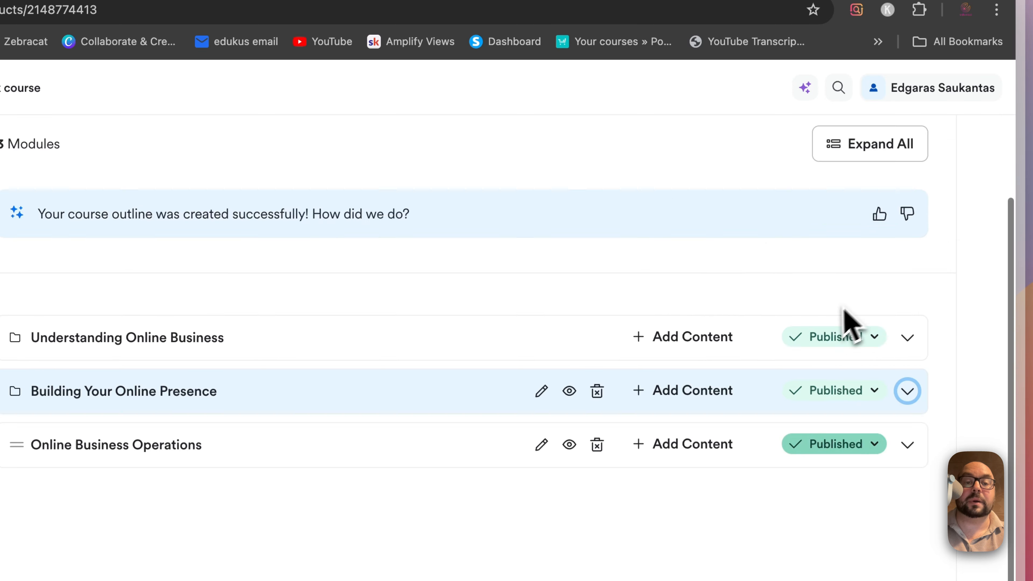
pyautogui.click(765, 167)
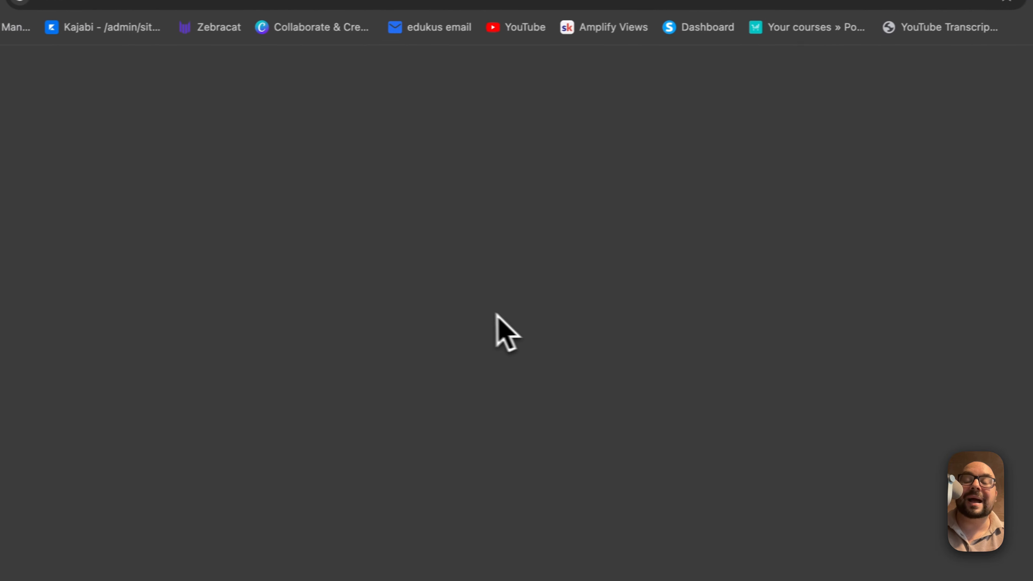
pyautogui.scroll(-10, 447, 448)
pyautogui.scroll(-10, 454, 441)
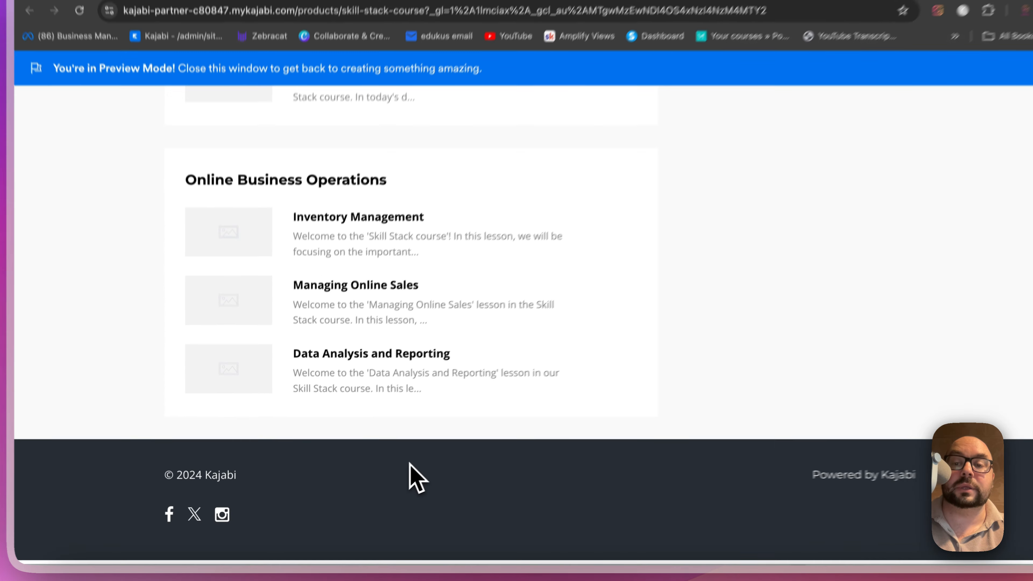
pyautogui.scroll(15, 453, 441)
pyautogui.scroll(-5, 454, 441)
pyautogui.scroll(4, 401, 486)
pyautogui.scroll(-12, 400, 486)
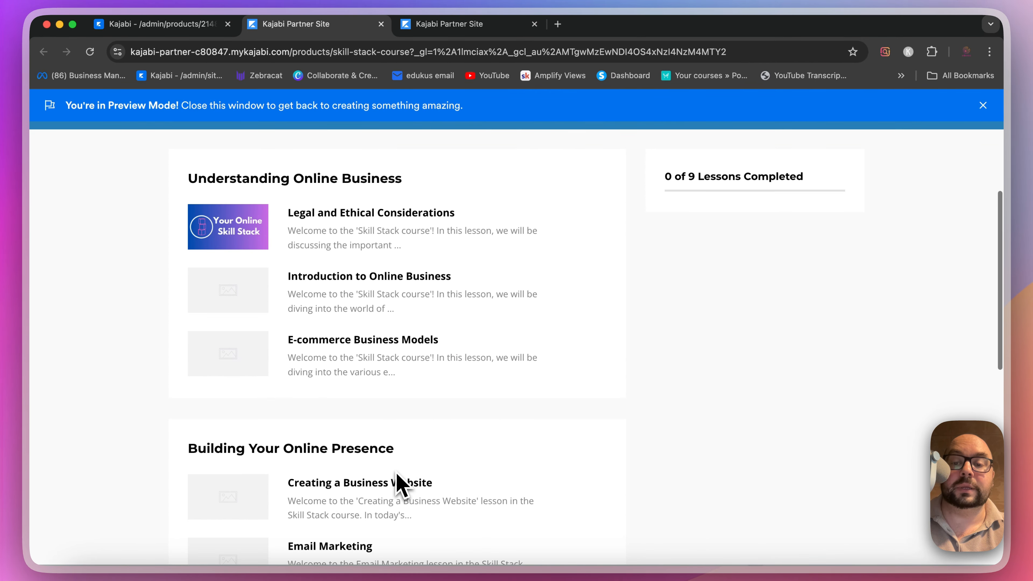
pyautogui.scroll(-3, 400, 486)
pyautogui.scroll(2, 400, 486)
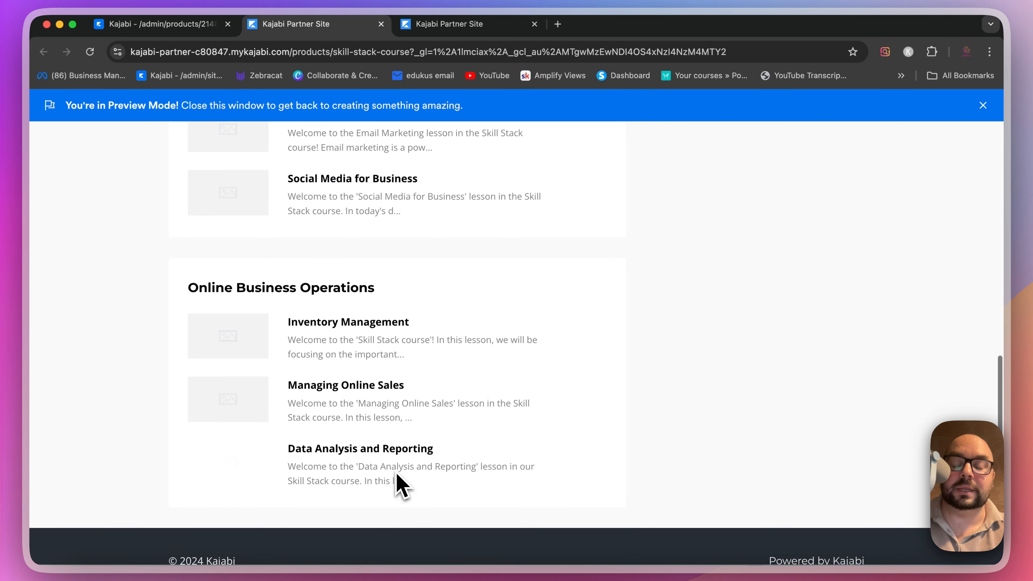
pyautogui.scroll(10, 398, 401)
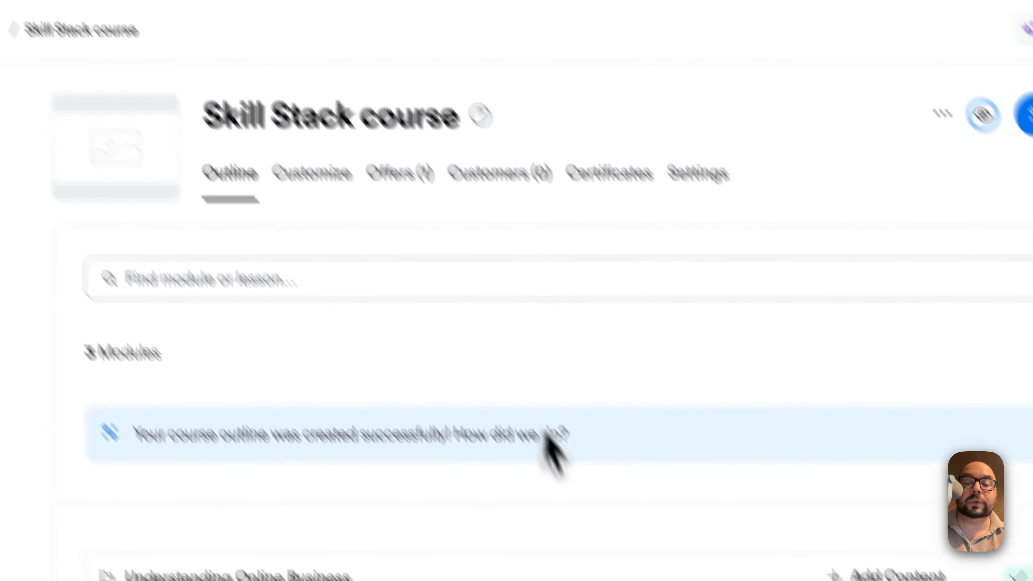
# Open the Legal and Ethical Considerations lesson in the Understanding Online Business module and change its title to "Lesson 1"
pyautogui.scroll(-5, 601, 443)
pyautogui.click(944, 278)
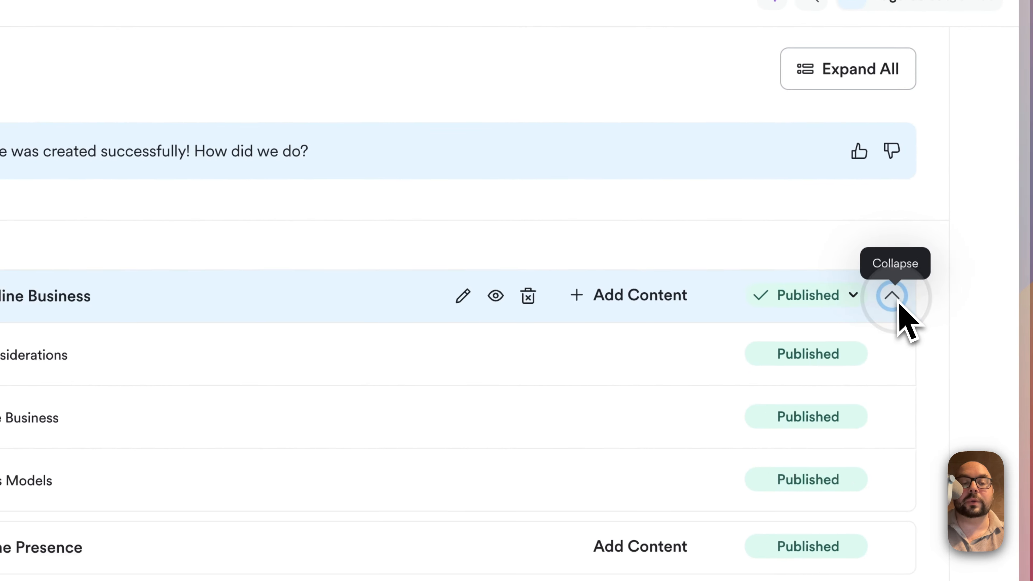
pyautogui.click(362, 327)
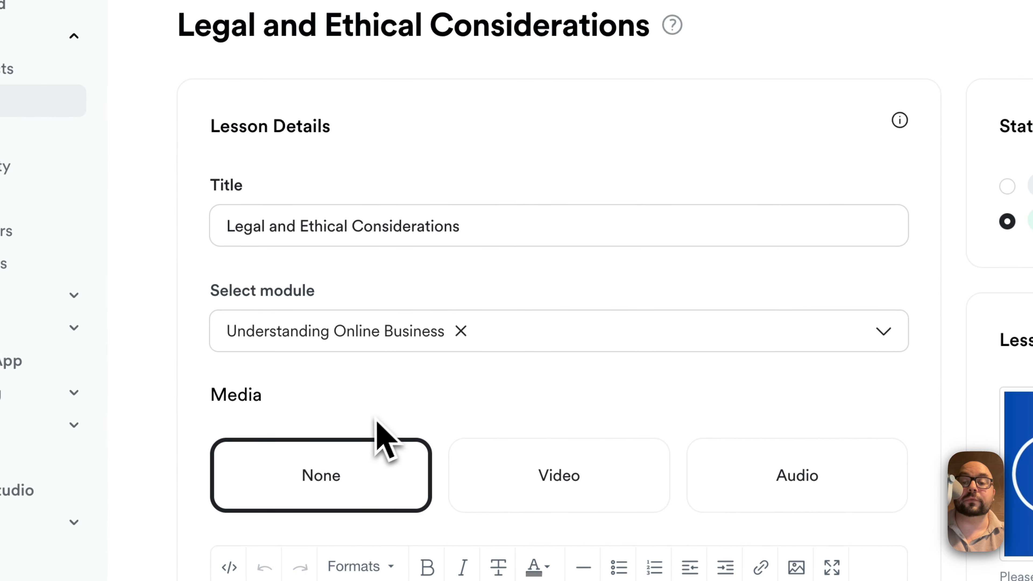
pyautogui.tripleClick(483, 224)
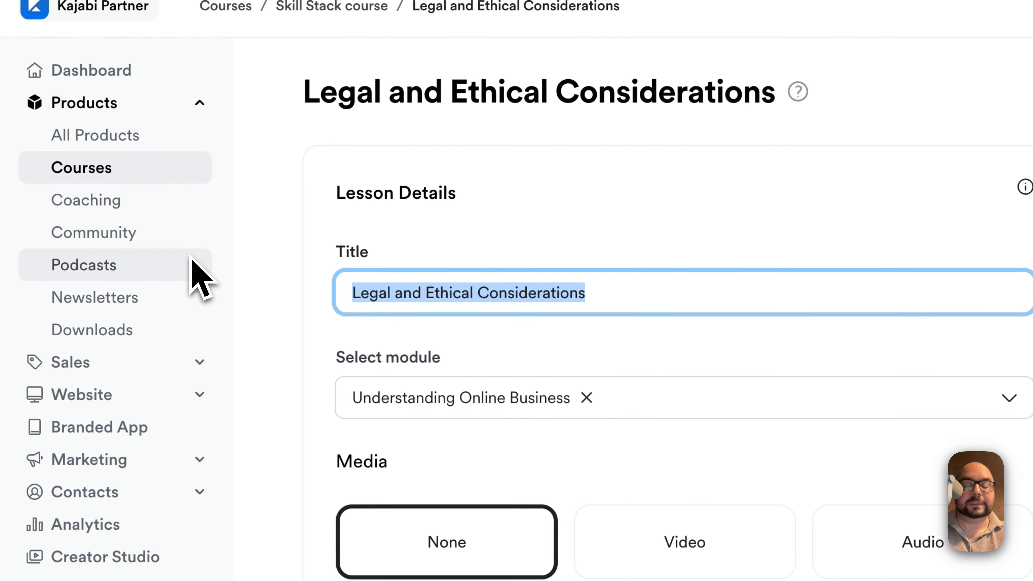
pyautogui.click(524, 325)
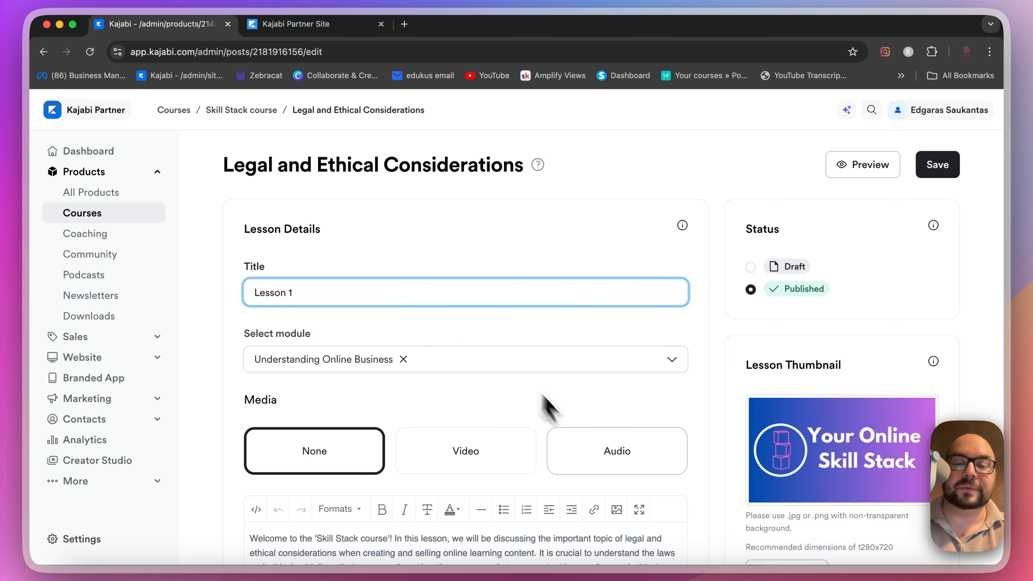
# Replace the lesson's entire body text with "My awesome lesson"
pyautogui.scroll(-3, 588, 450)
pyautogui.scroll(-6, 425, 501)
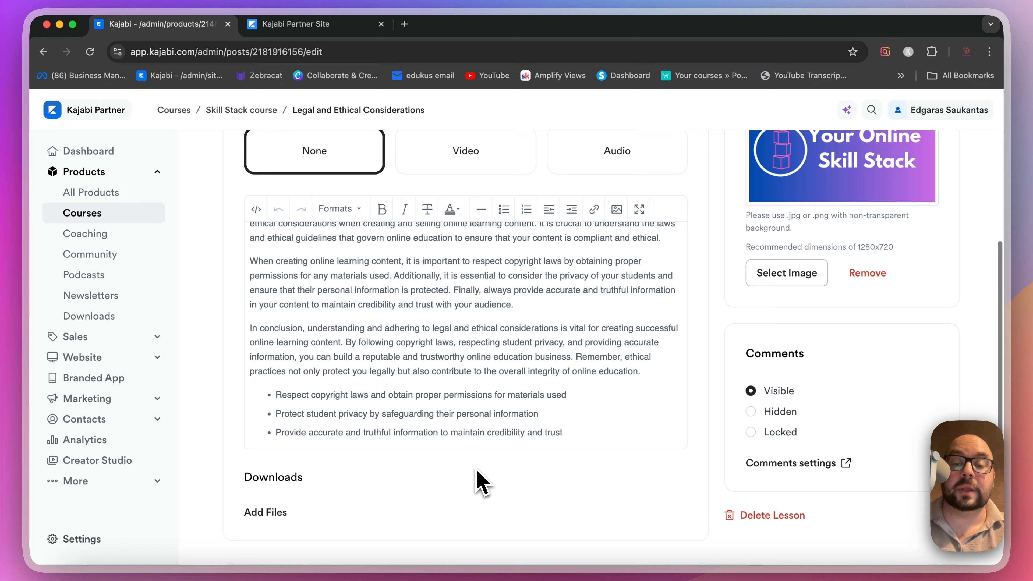
pyautogui.moveTo(569, 432); pyautogui.dragTo(196, 222)
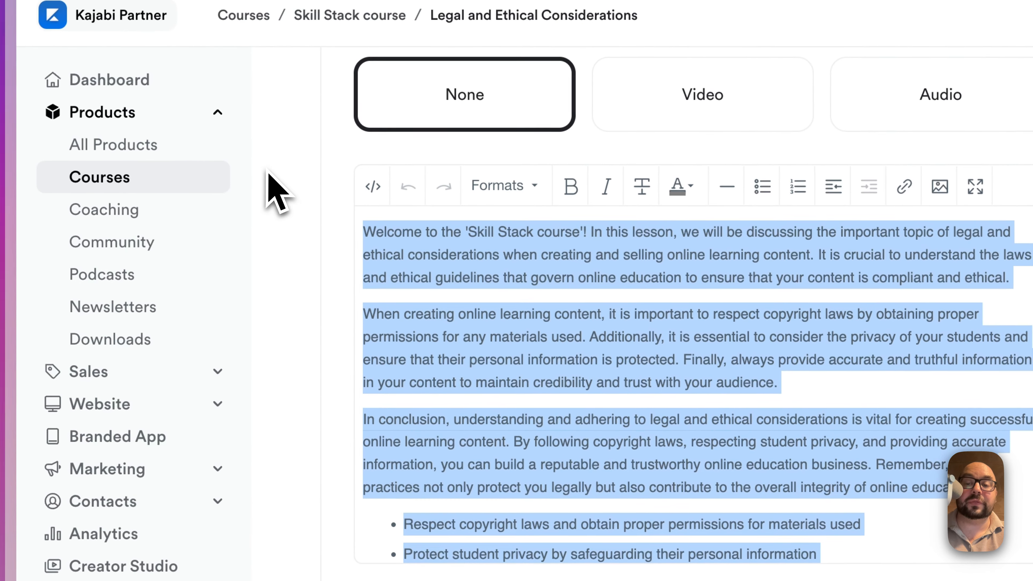
pyautogui.press('BackSpace')
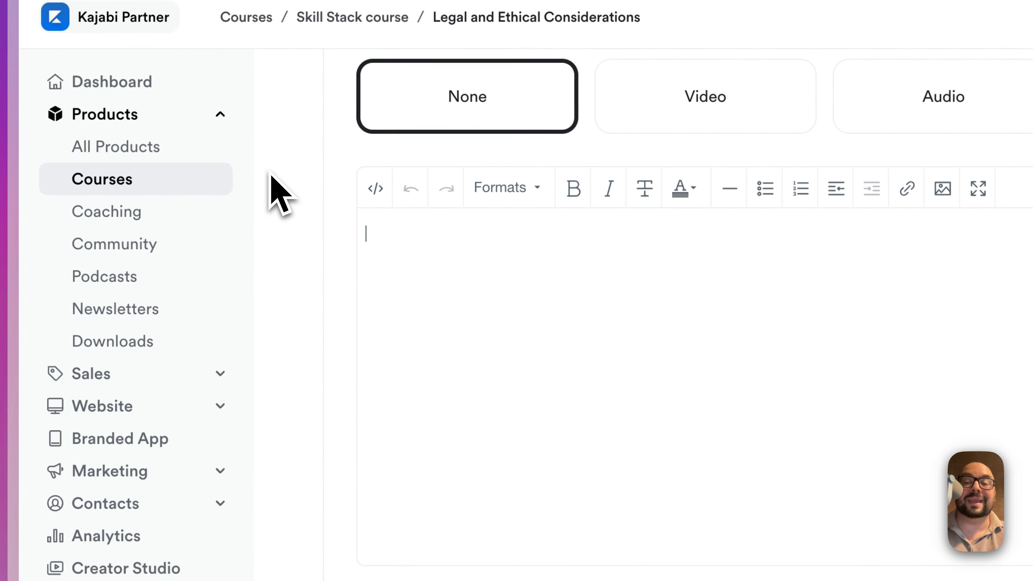
pyautogui.scroll(5, 494, 285)
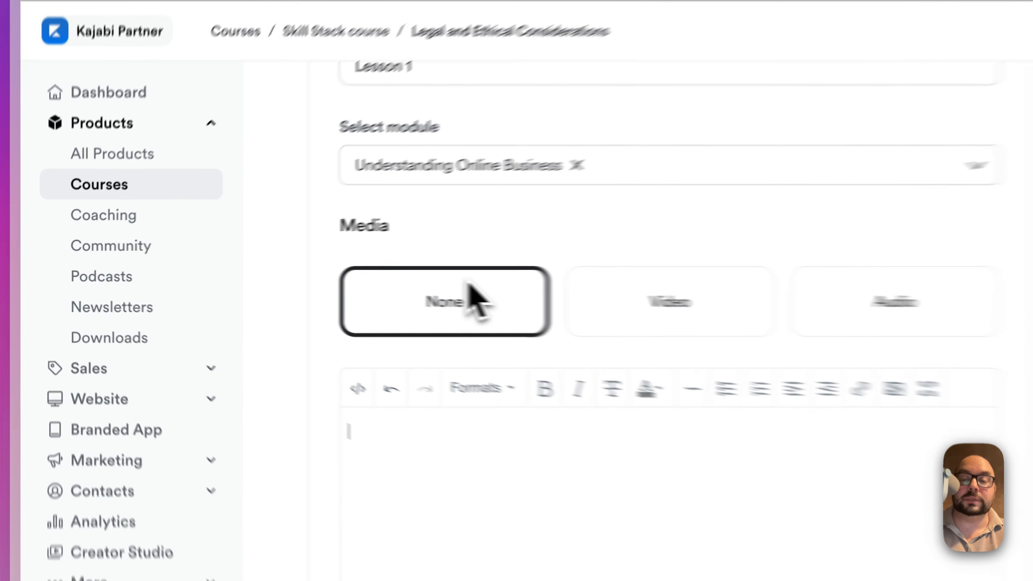
pyautogui.write('My awesome lesson')
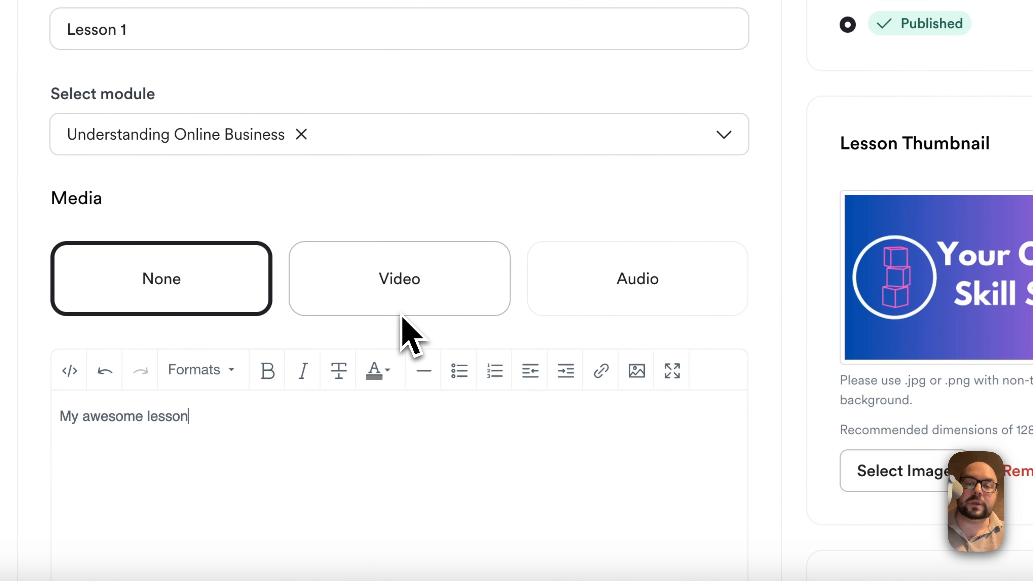
# Compare the Video and Audio media options for the lesson and set its media type to Video
pyautogui.click(419, 297)
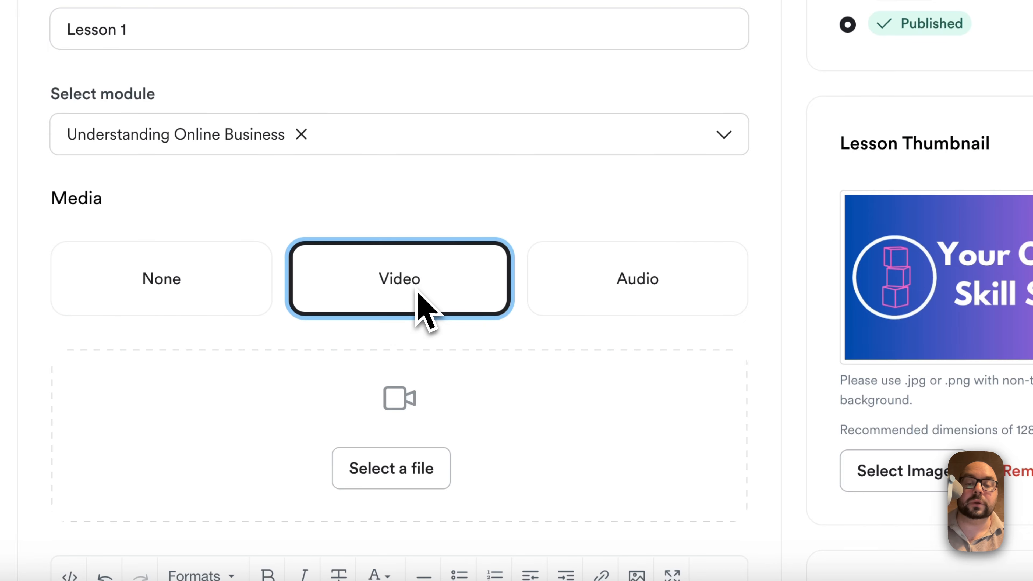
pyautogui.click(692, 313)
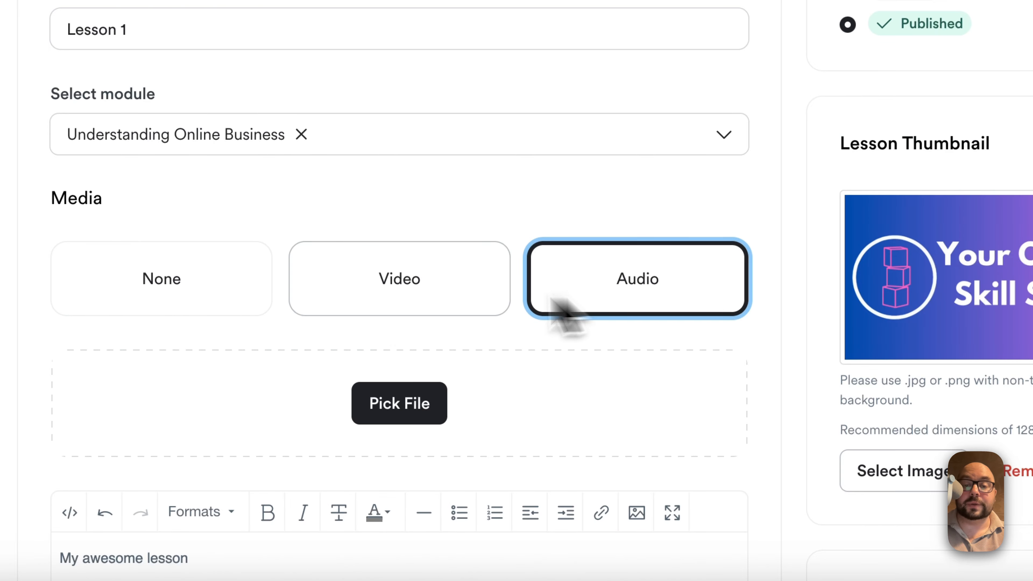
pyautogui.click(425, 300)
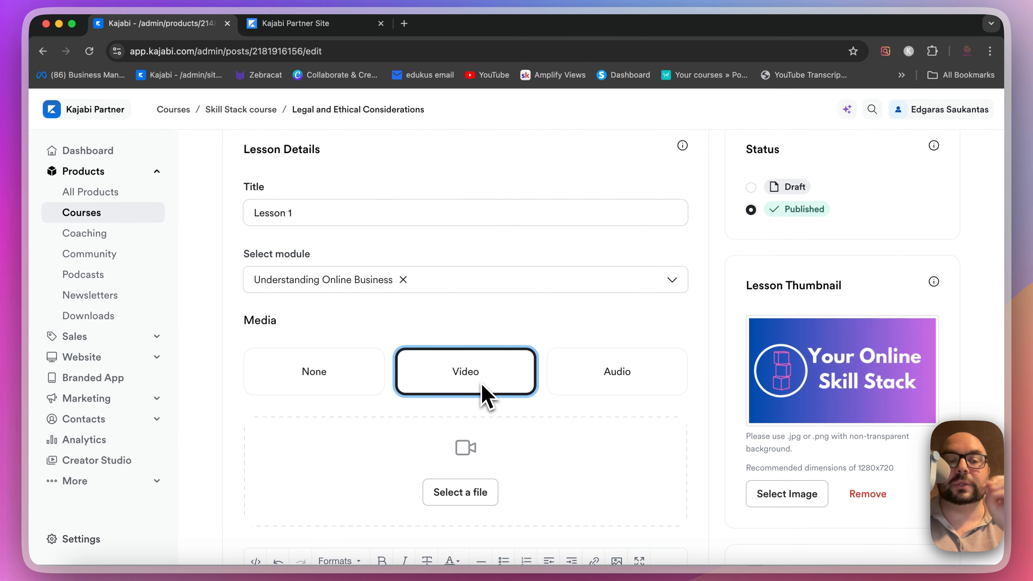
# Start a new automation for the lesson, examine the actions available on lesson completion, and close it without saving
pyautogui.scroll(-15, 484, 394)
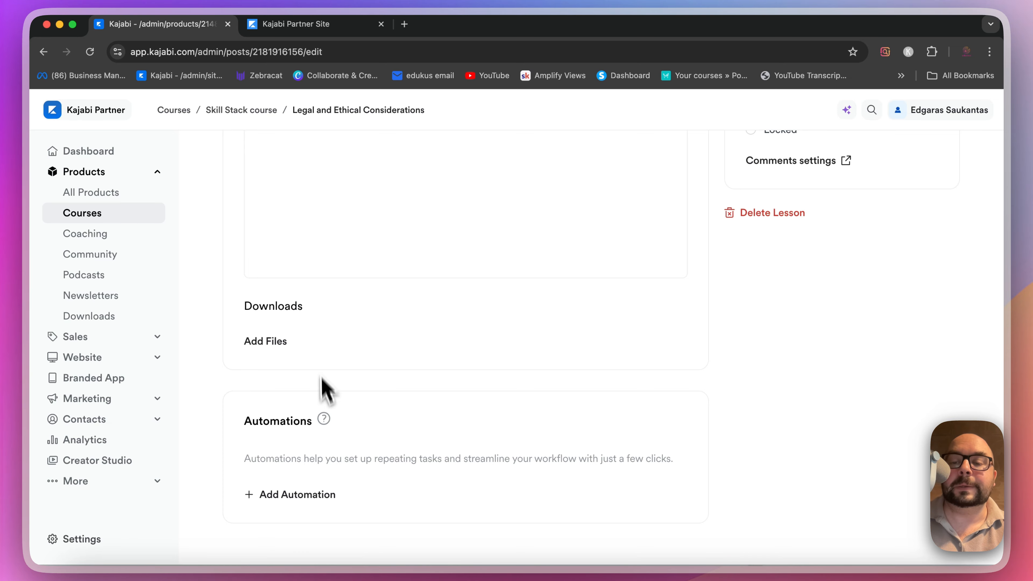
pyautogui.click(310, 501)
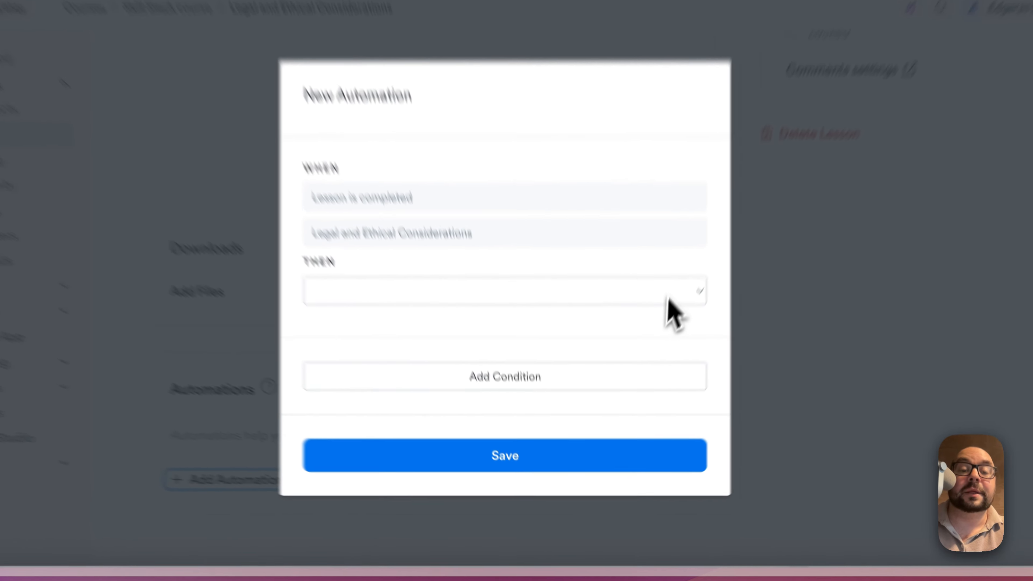
pyautogui.click(670, 348)
pyautogui.scroll(-2, 405, 345)
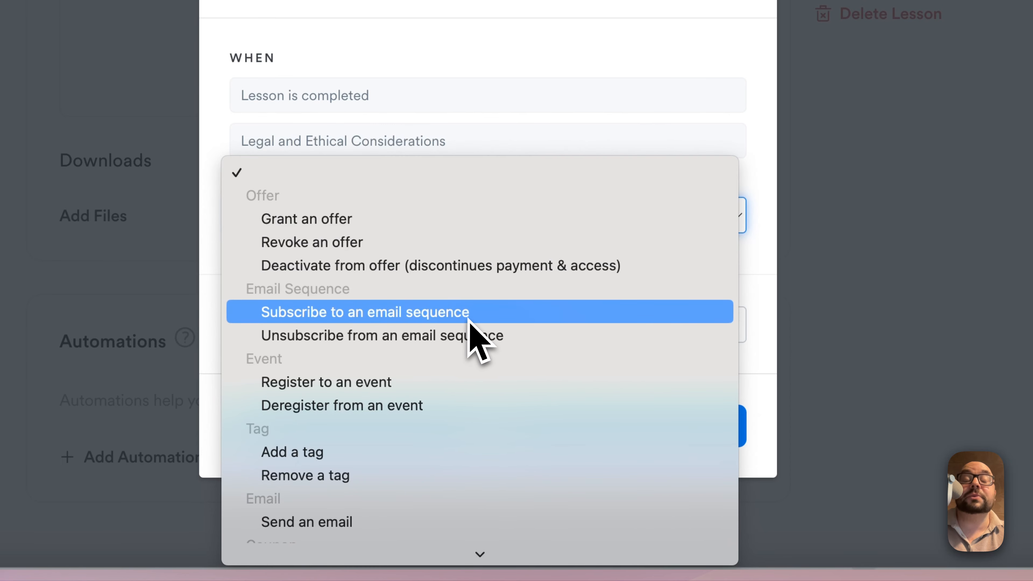
pyautogui.scroll(-3, 476, 363)
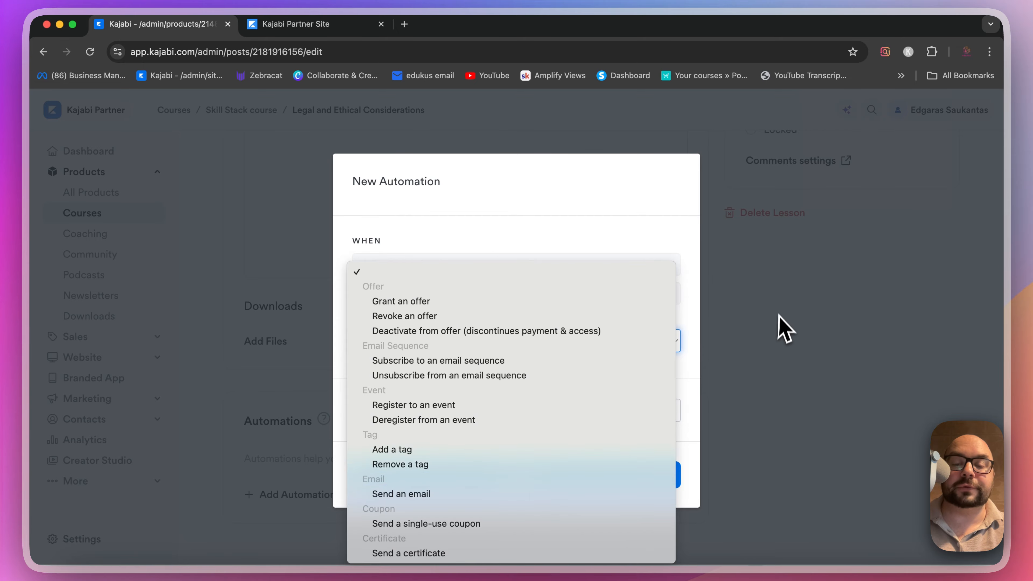
pyautogui.click(773, 326)
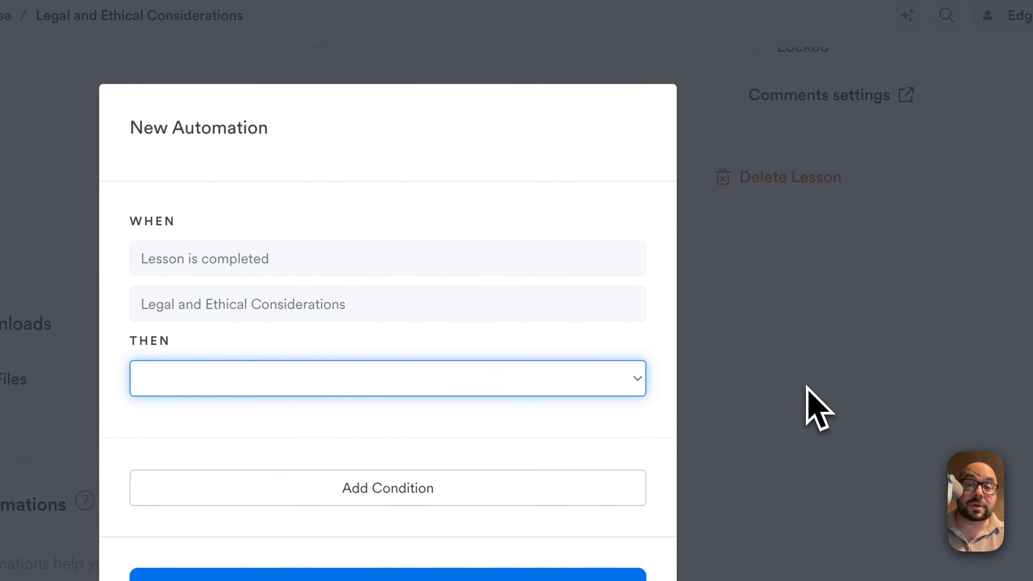
pyautogui.click(807, 403)
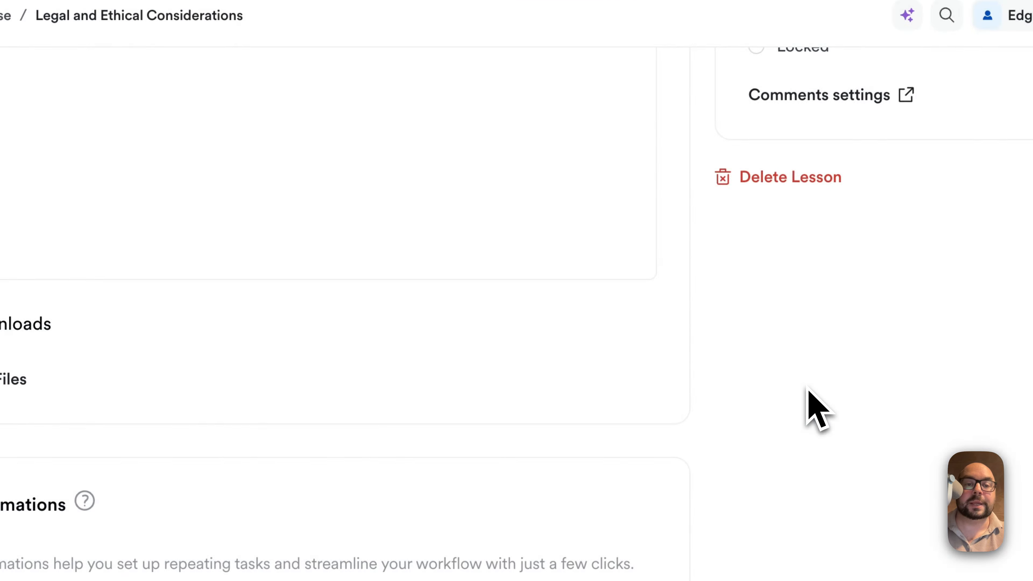
# Save the lesson with its new title, body text and media type, cancelling the attempt to leave with unsaved changes
pyautogui.scroll(5, 809, 406)
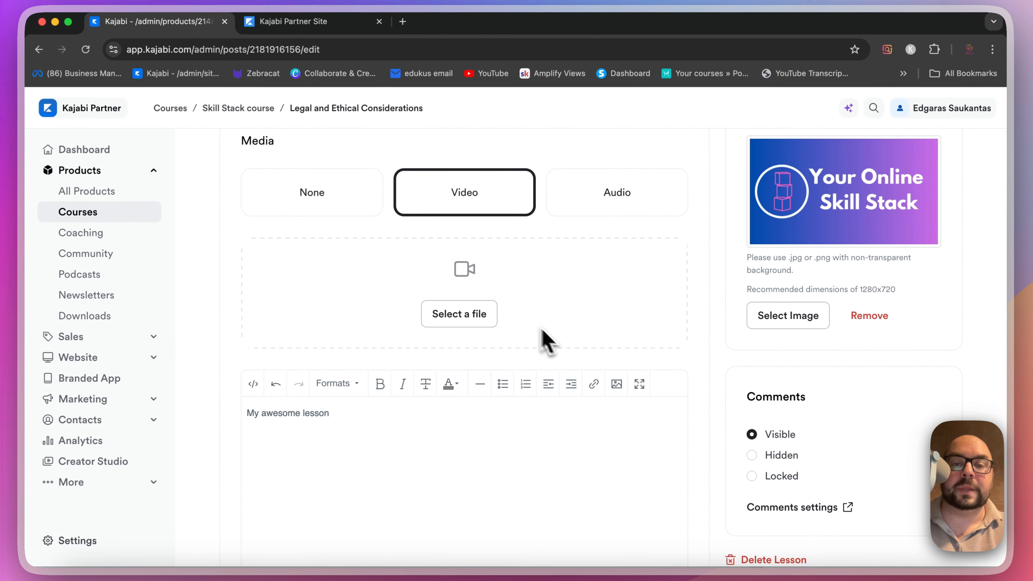
pyautogui.scroll(4, 528, 334)
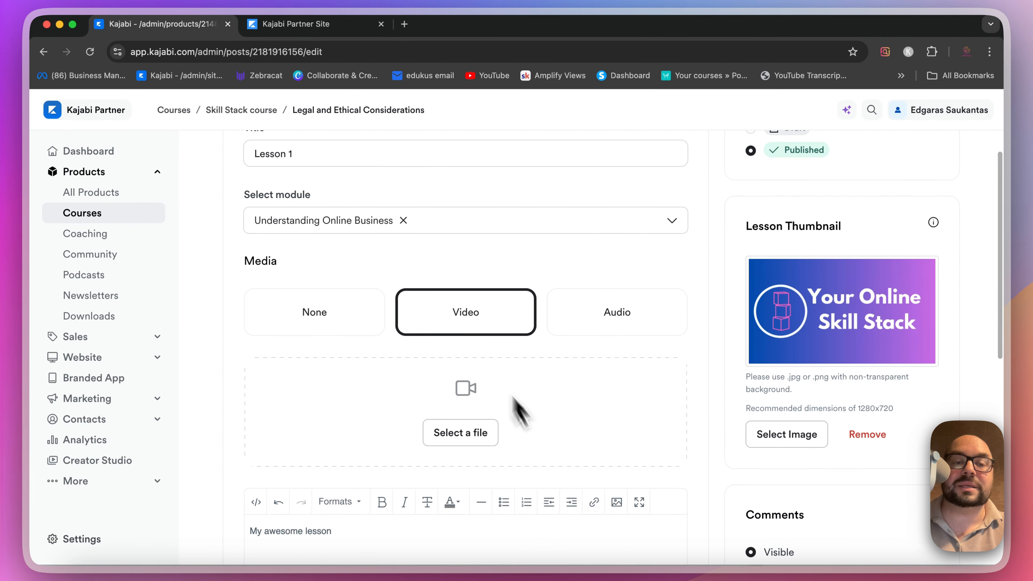
pyautogui.scroll(2, 519, 410)
pyautogui.scroll(-3, 316, 364)
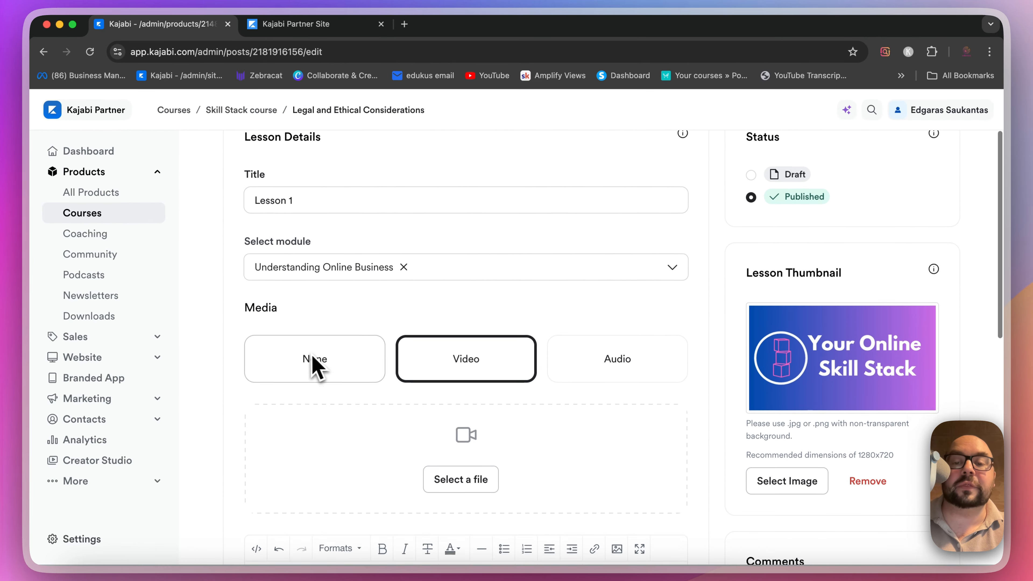
pyautogui.scroll(4, 517, 384)
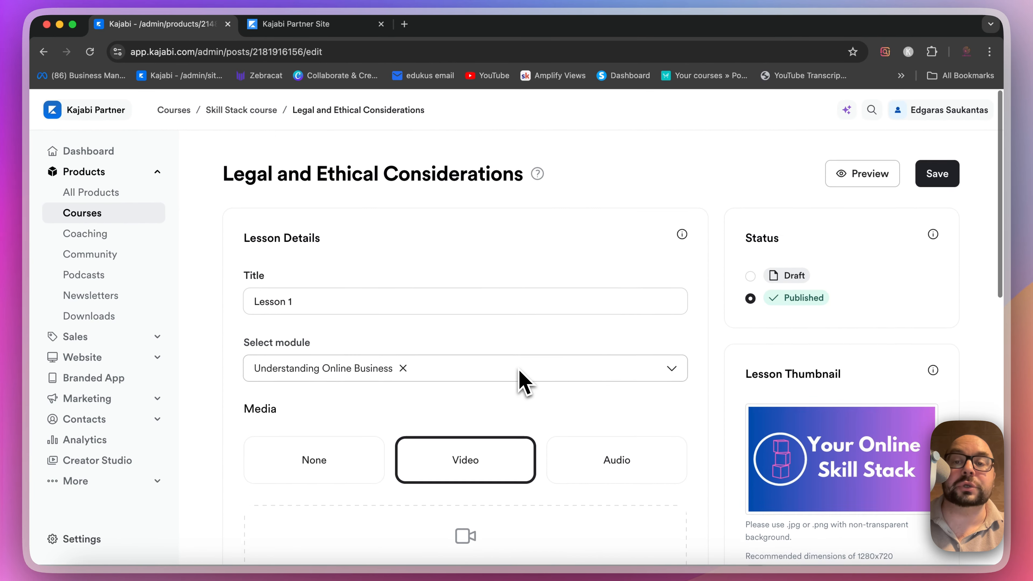
pyautogui.click(266, 115)
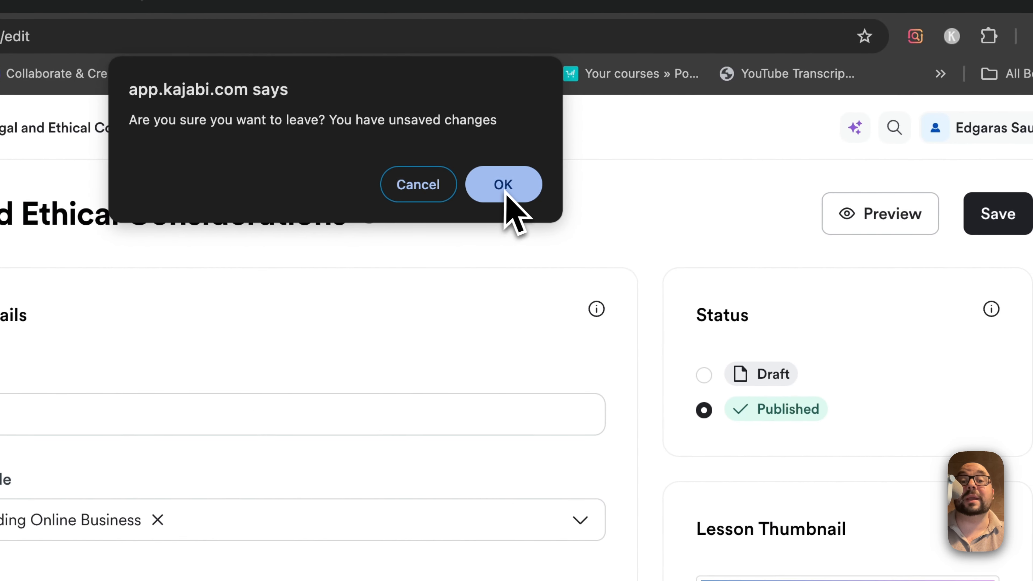
pyautogui.click(430, 191)
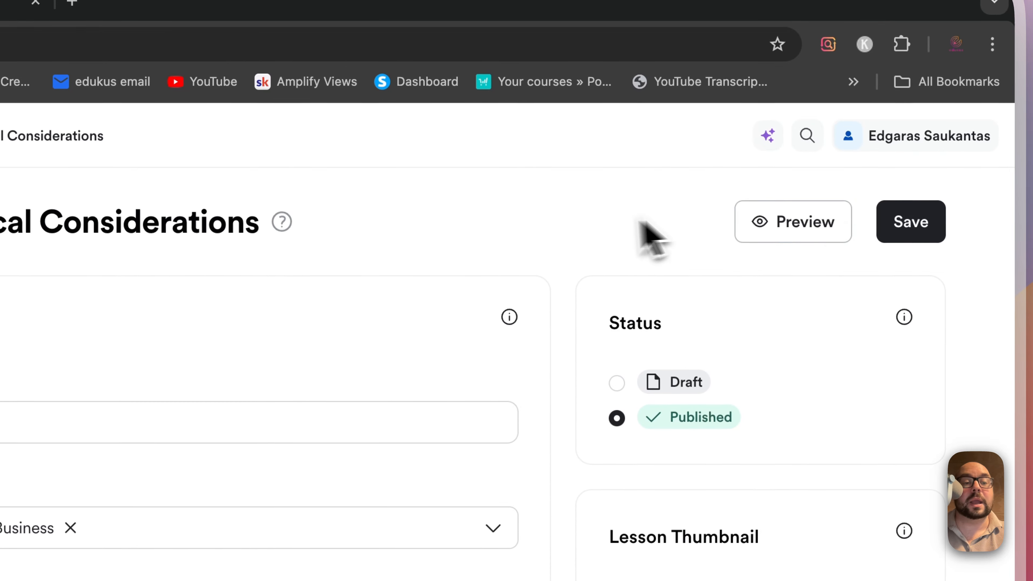
pyautogui.click(1027, 222)
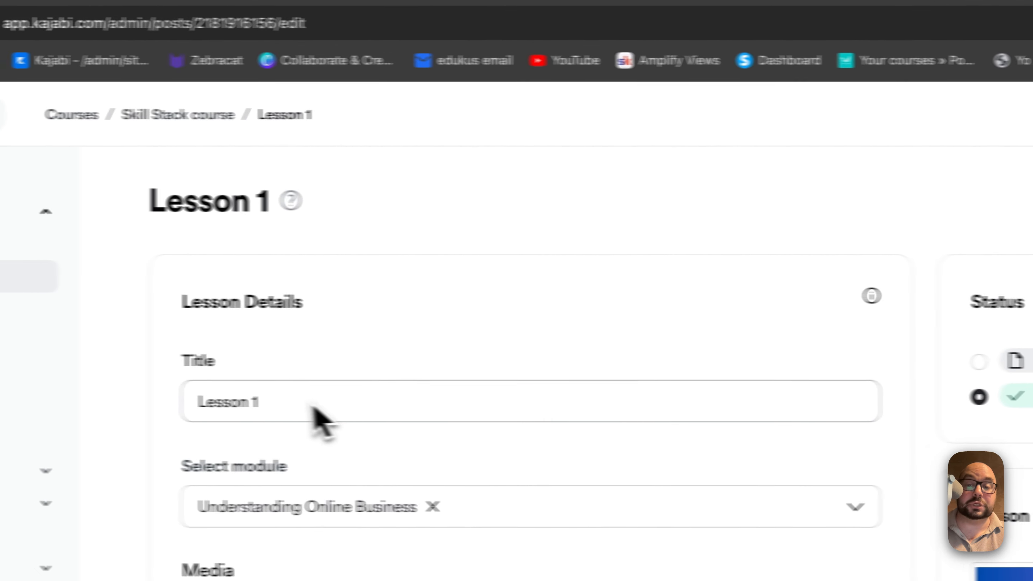
# Return to the Skill Stack course outline, then collapse and re-expand the Understanding Online Business module
pyautogui.click(311, 411)
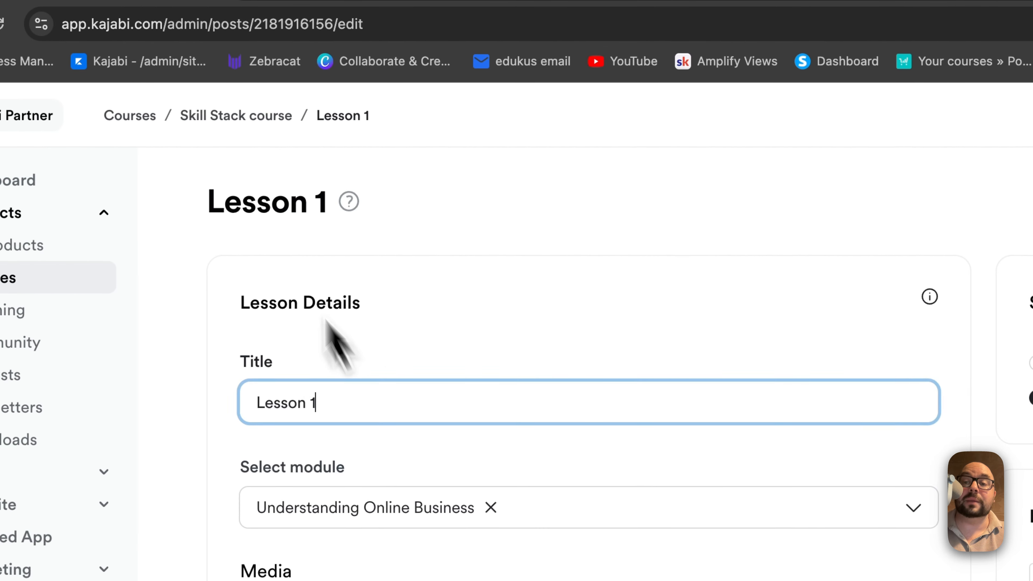
pyautogui.click(241, 115)
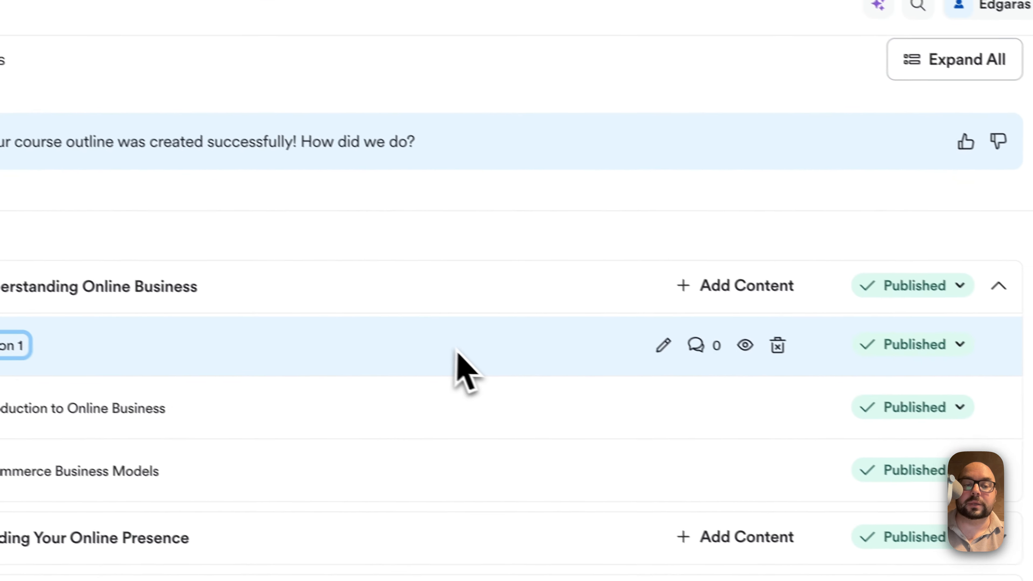
pyautogui.click(928, 295)
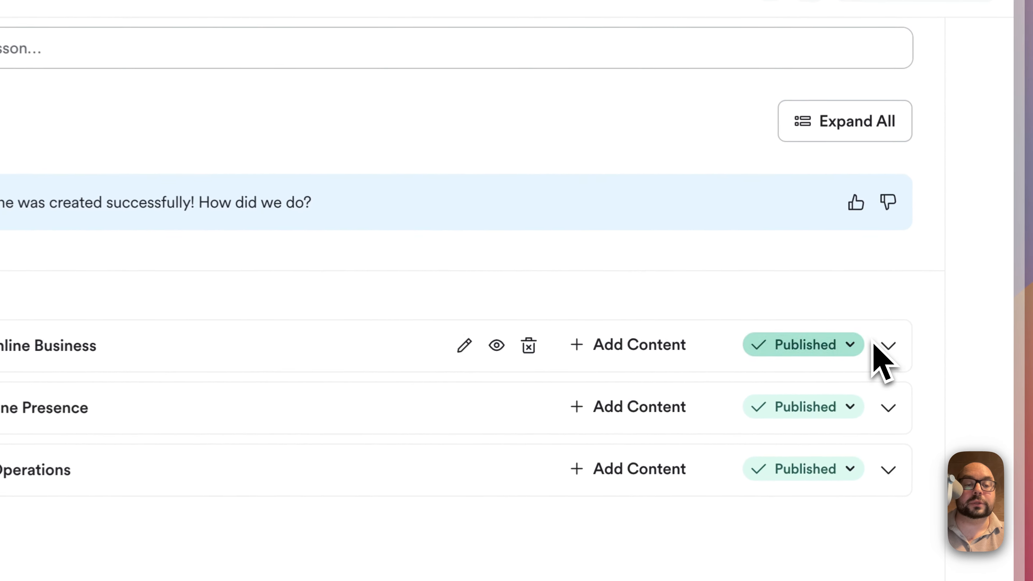
pyautogui.click(923, 341)
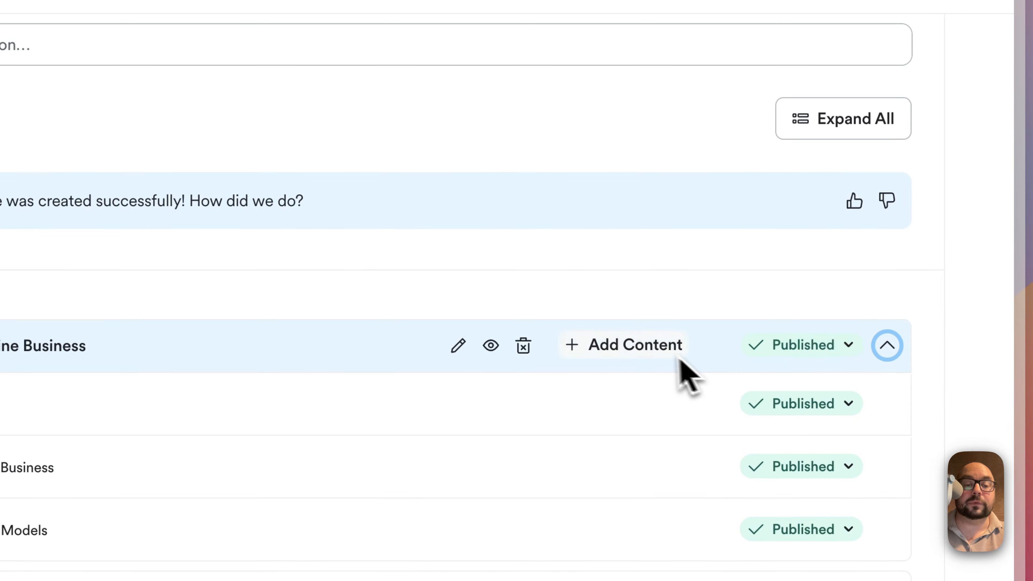
# Check which content types can be added to the Understanding Online Business module, add none, and collapse the module
pyautogui.click(642, 348)
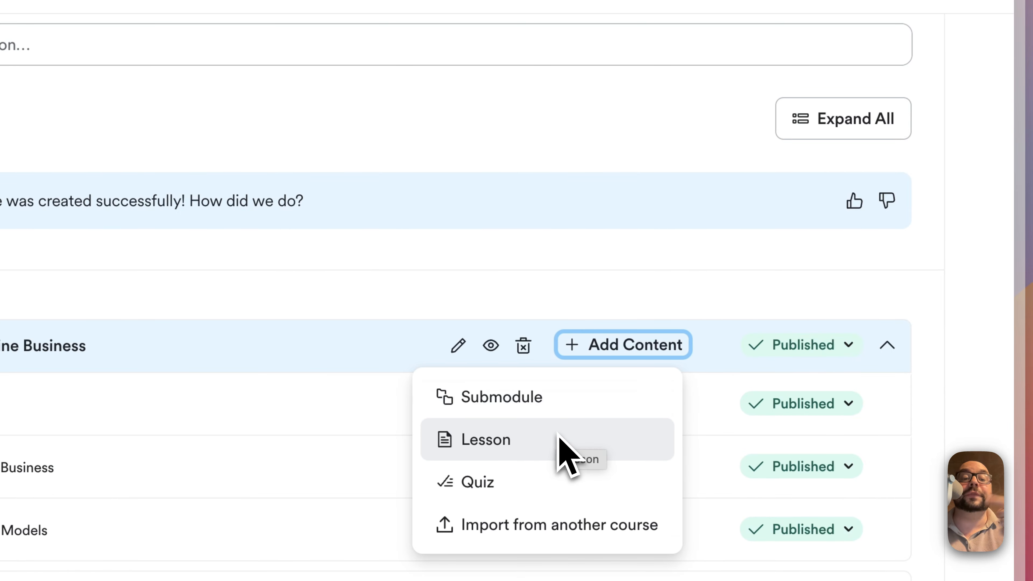
pyautogui.click(717, 289)
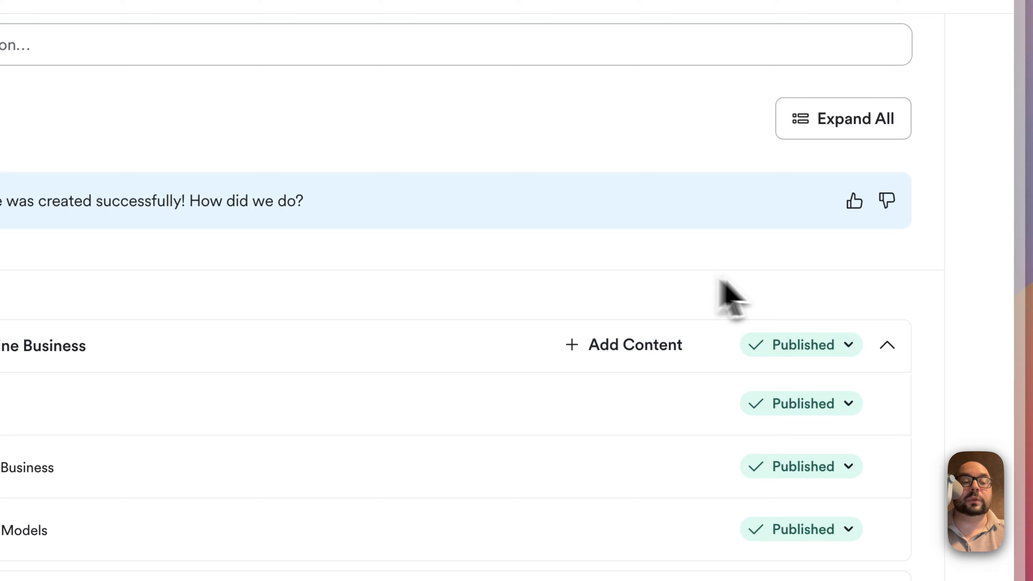
pyautogui.click(888, 346)
# Create a new module titled "Main course" in the Skill Stack course and set its status to Published
pyautogui.scroll(5, 743, 362)
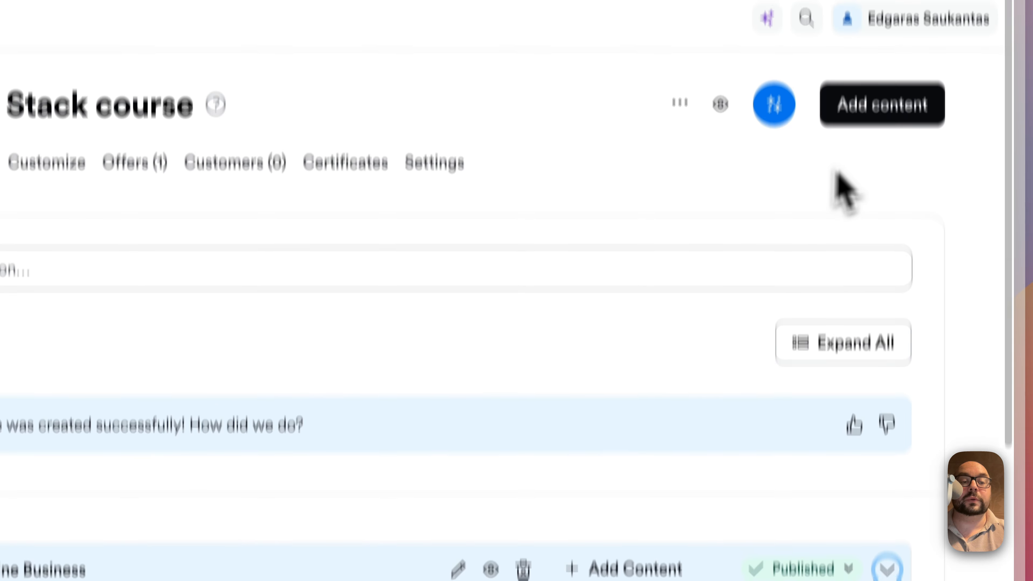
pyautogui.click(890, 114)
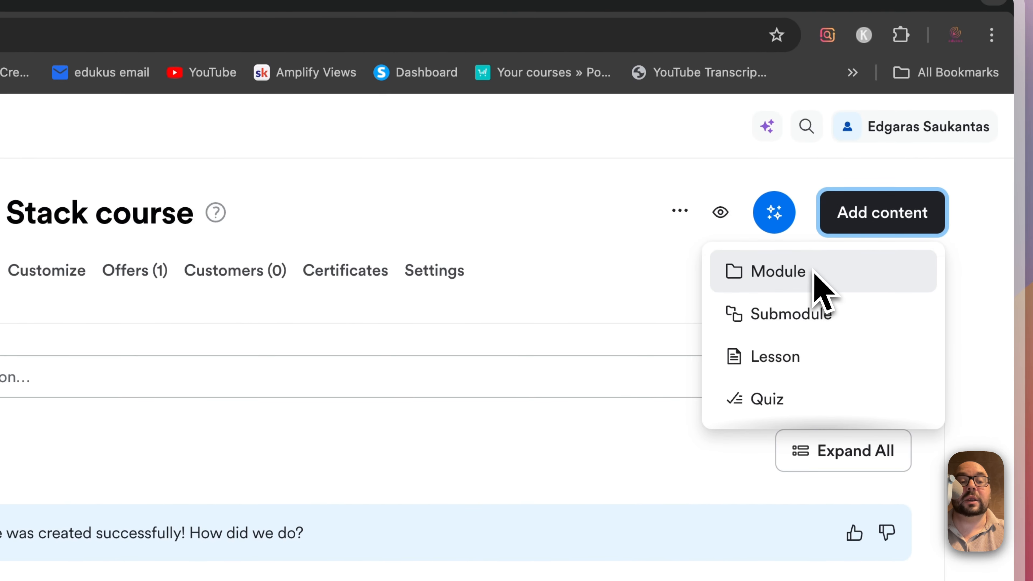
pyautogui.click(808, 279)
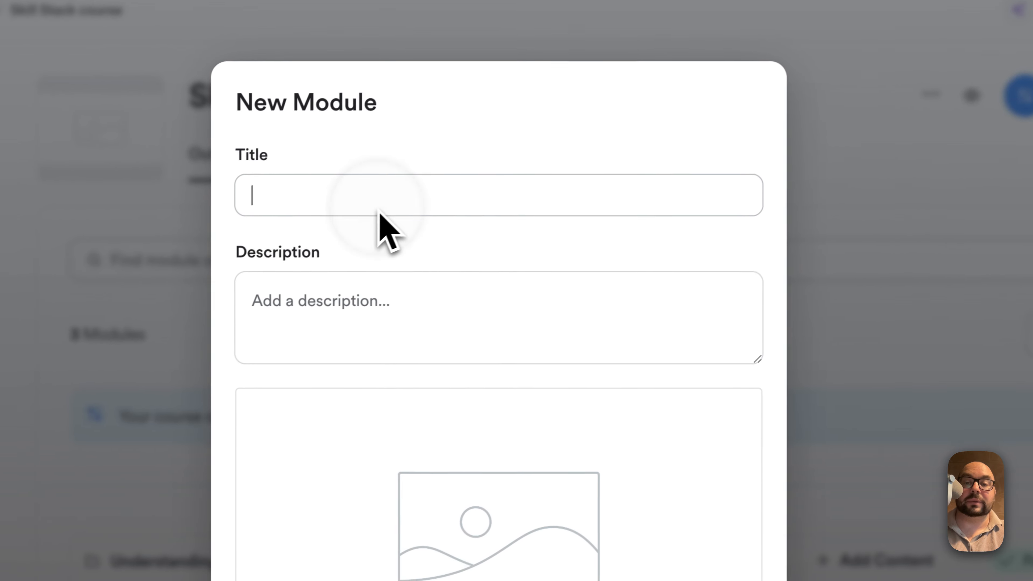
pyautogui.write('Main course')
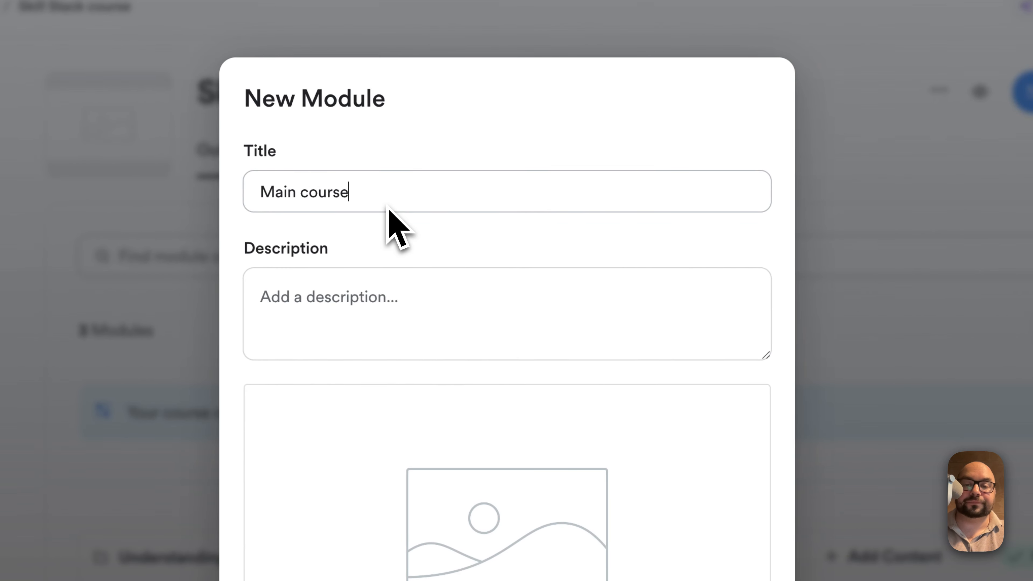
pyautogui.scroll(-3, 488, 431)
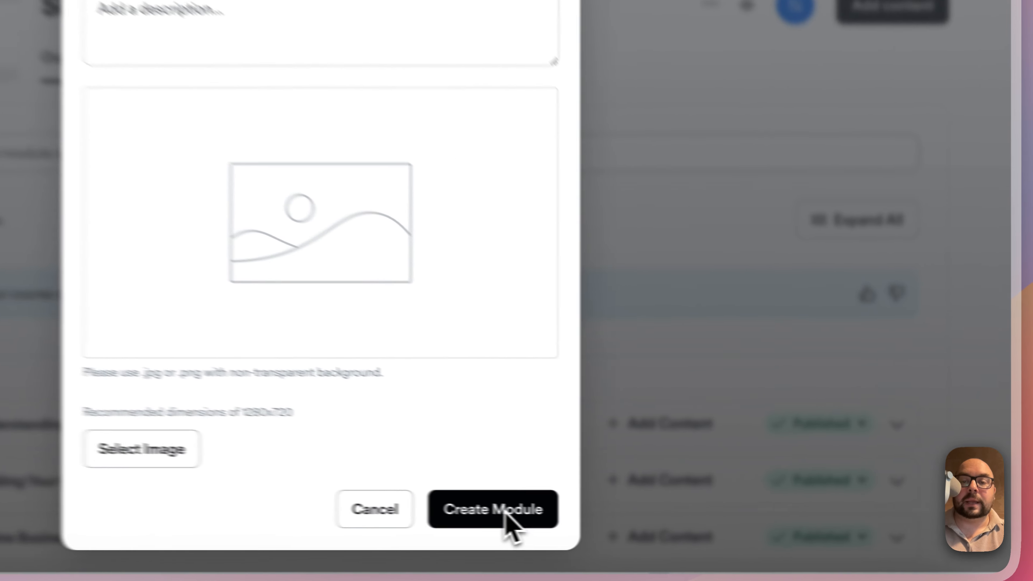
pyautogui.click(638, 520)
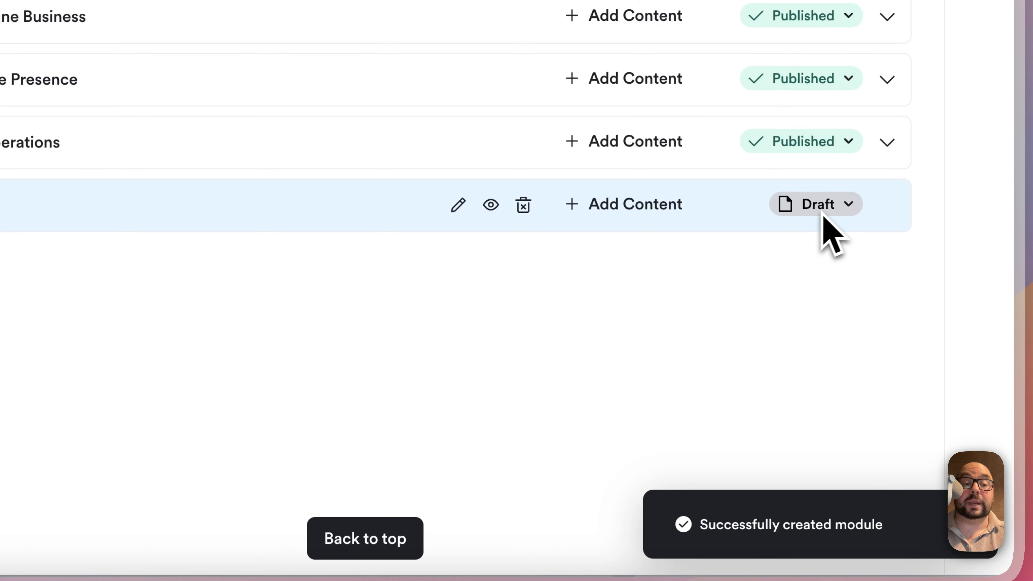
pyautogui.click(822, 215)
pyautogui.click(694, 303)
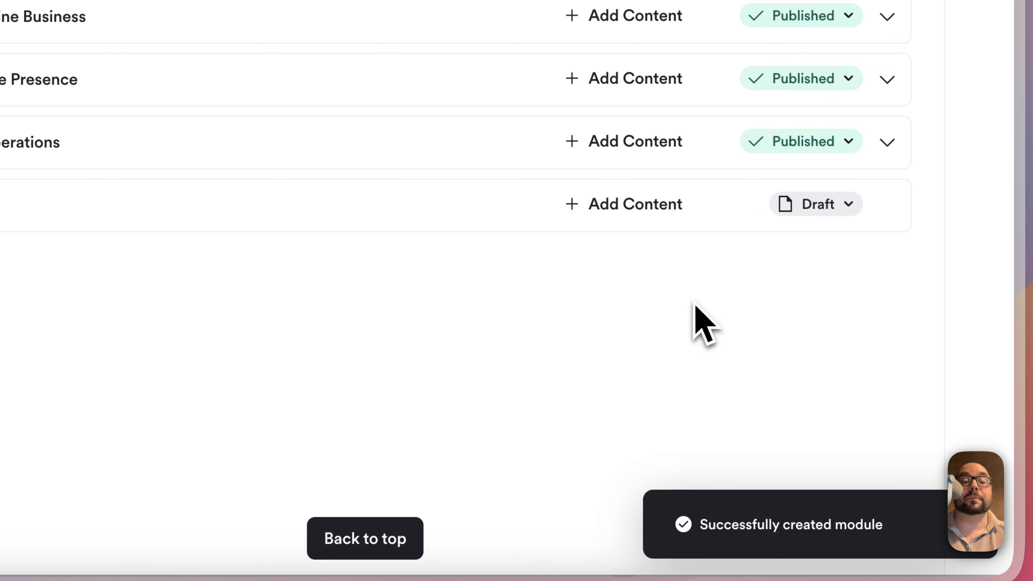
# Add a lesson titled "Main course lesson 1" to the Main course module and set its status to Published
pyautogui.click(621, 208)
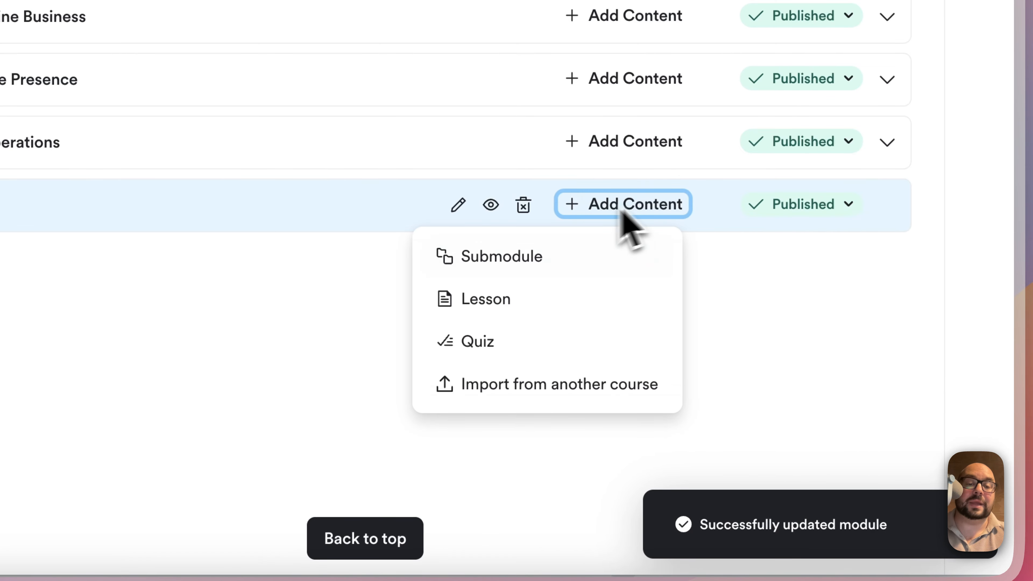
pyautogui.click(500, 299)
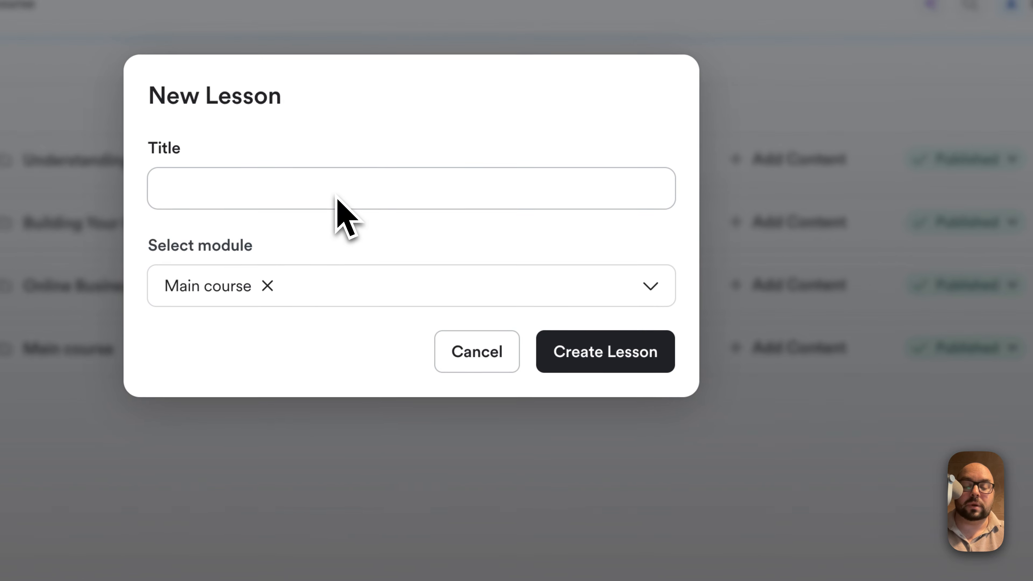
pyautogui.write('Main course lesson 1')
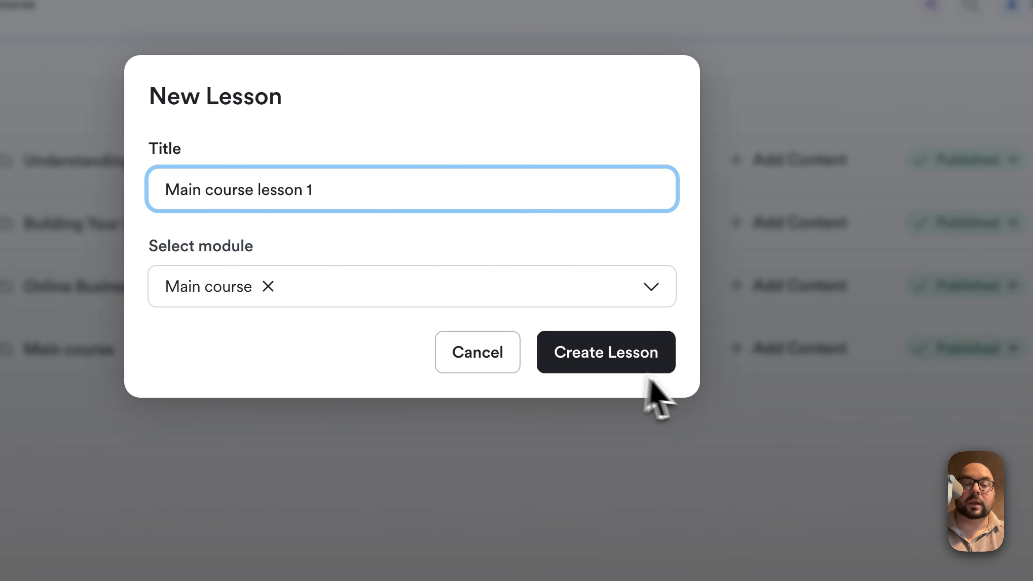
pyautogui.click(606, 357)
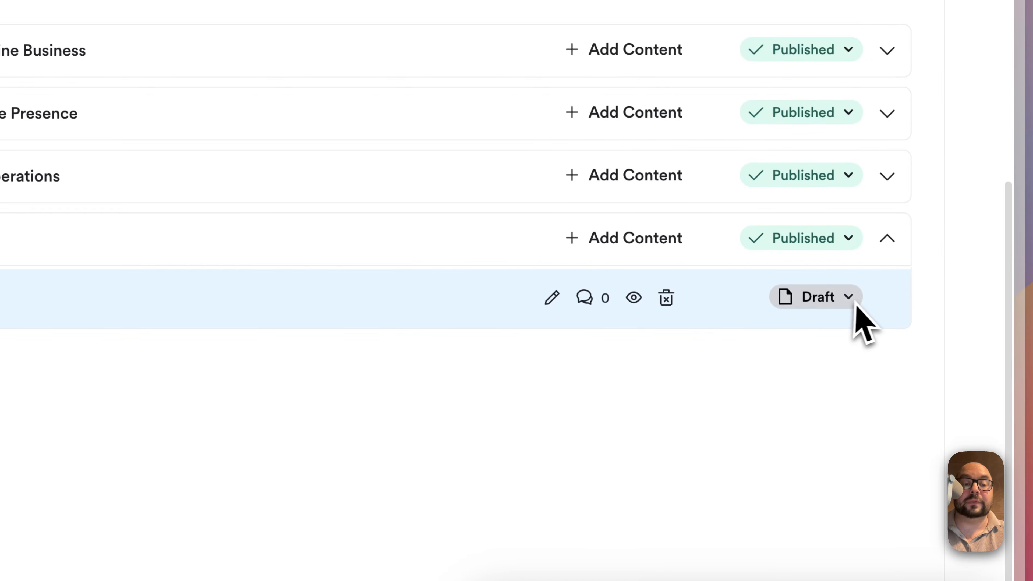
pyautogui.click(839, 301)
pyautogui.click(728, 390)
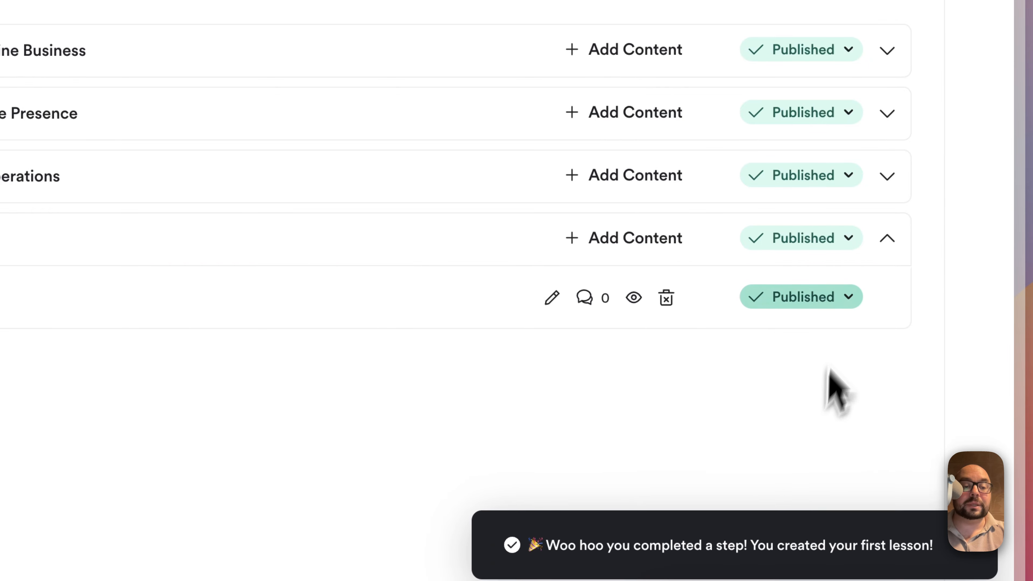
# Preview the Skill Stack course and look for the Main course module on the course page
pyautogui.scroll(10, 795, 365)
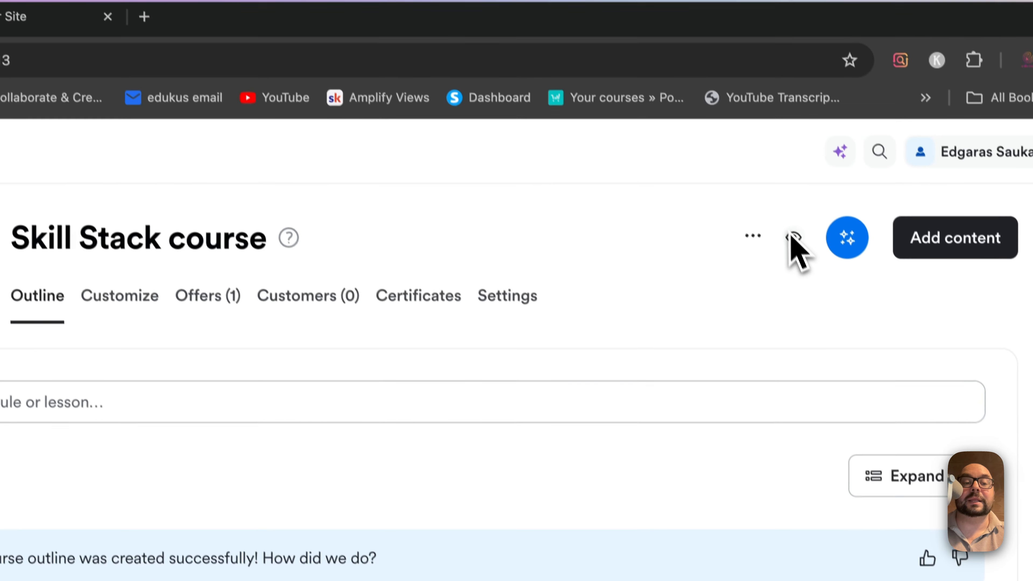
pyautogui.click(720, 63)
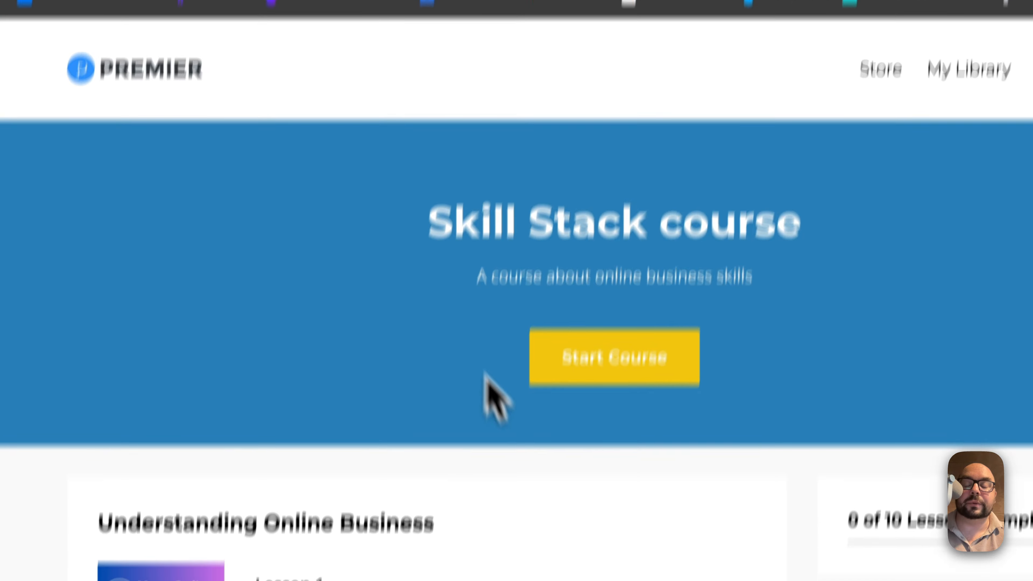
pyautogui.scroll(-20, 524, 376)
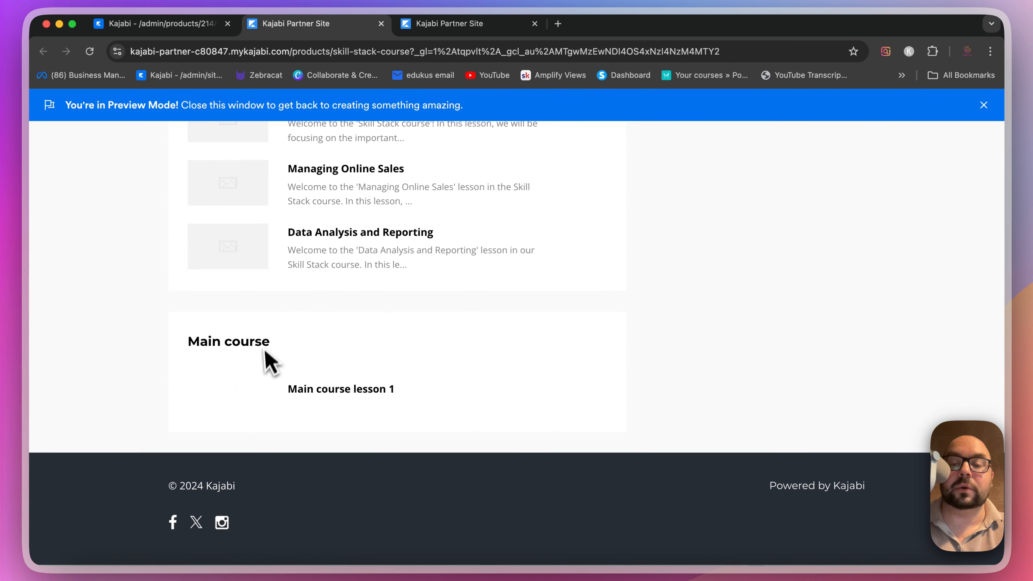
pyautogui.scroll(10, 444, 401)
pyautogui.scroll(-10, 447, 406)
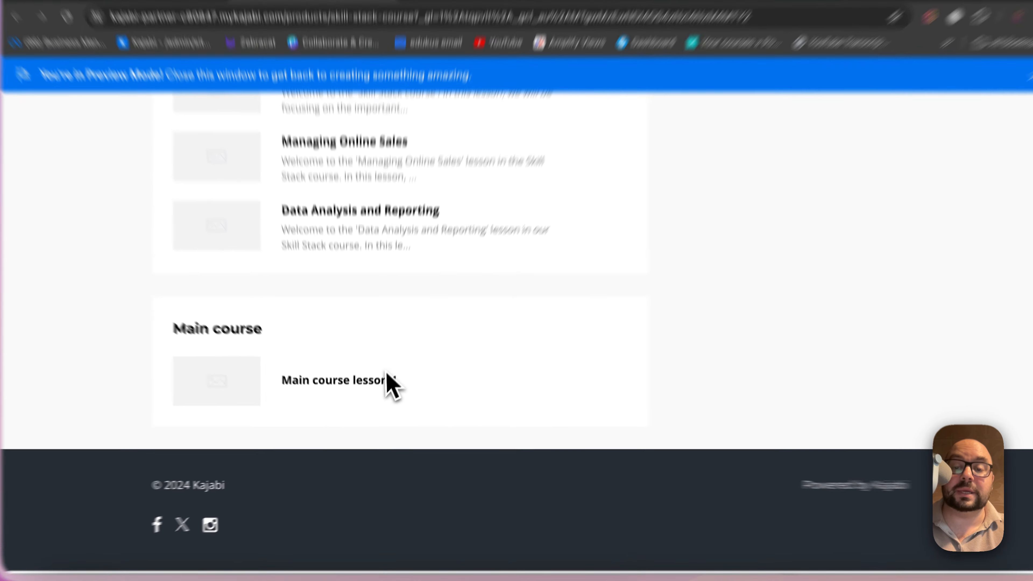
# Open Main course lesson 1 in the preview, examine its page, and close the preview to return to the outline
pyautogui.click(350, 389)
pyautogui.scroll(-3, 605, 484)
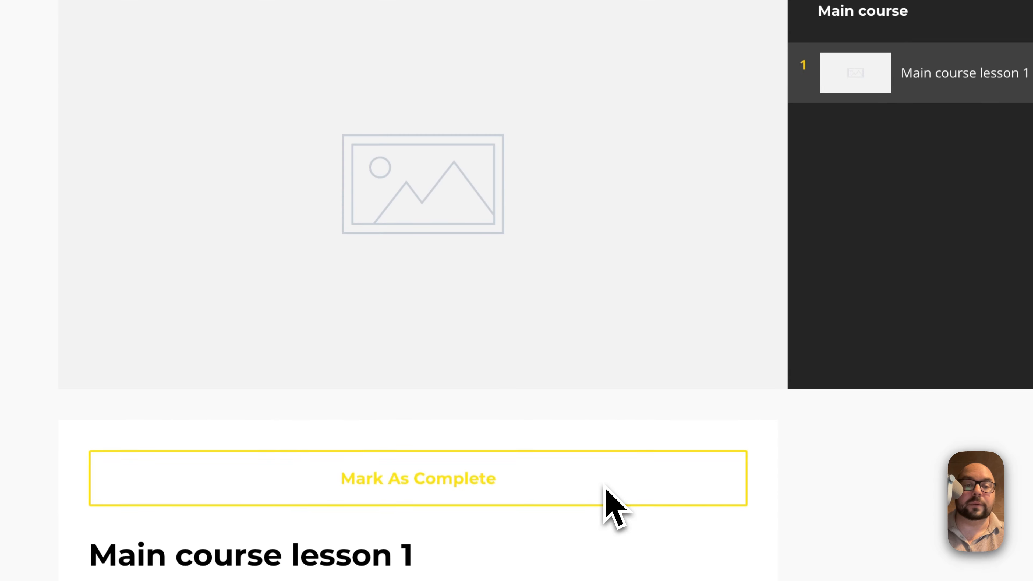
pyautogui.scroll(3, 569, 374)
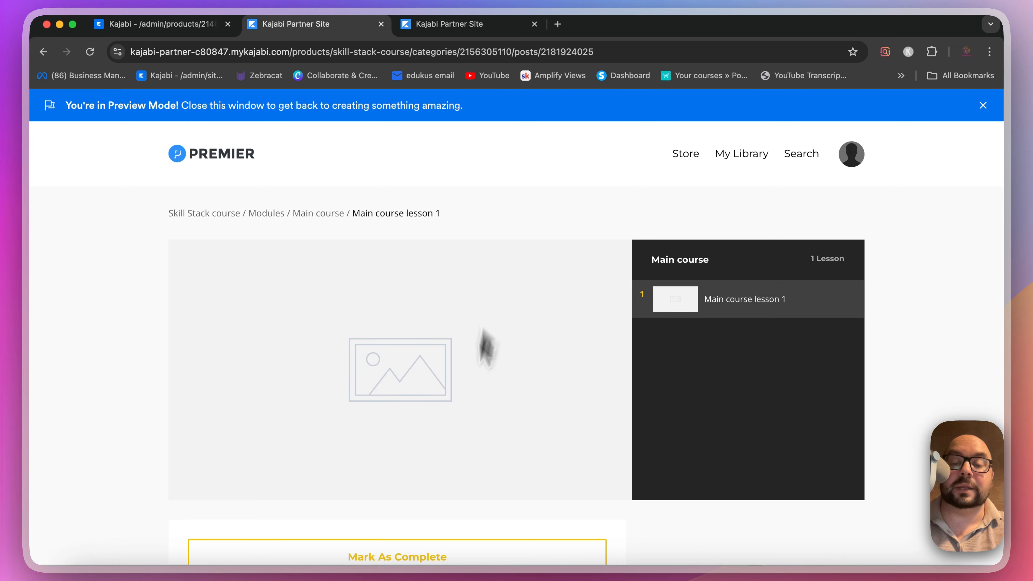
pyautogui.scroll(-10, 459, 463)
pyautogui.scroll(10, 458, 453)
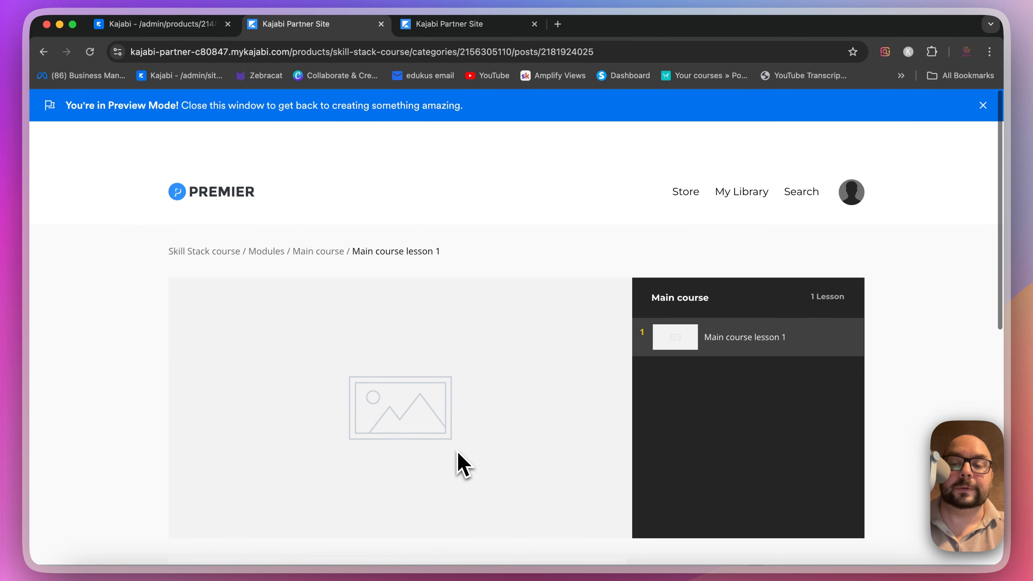
pyautogui.scroll(-1, 463, 465)
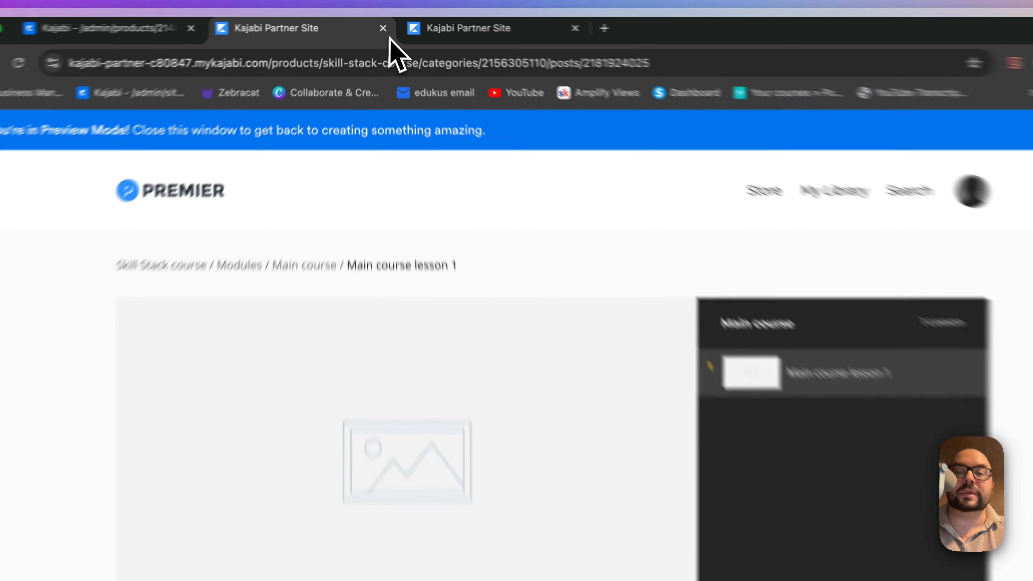
pyautogui.click(381, 24)
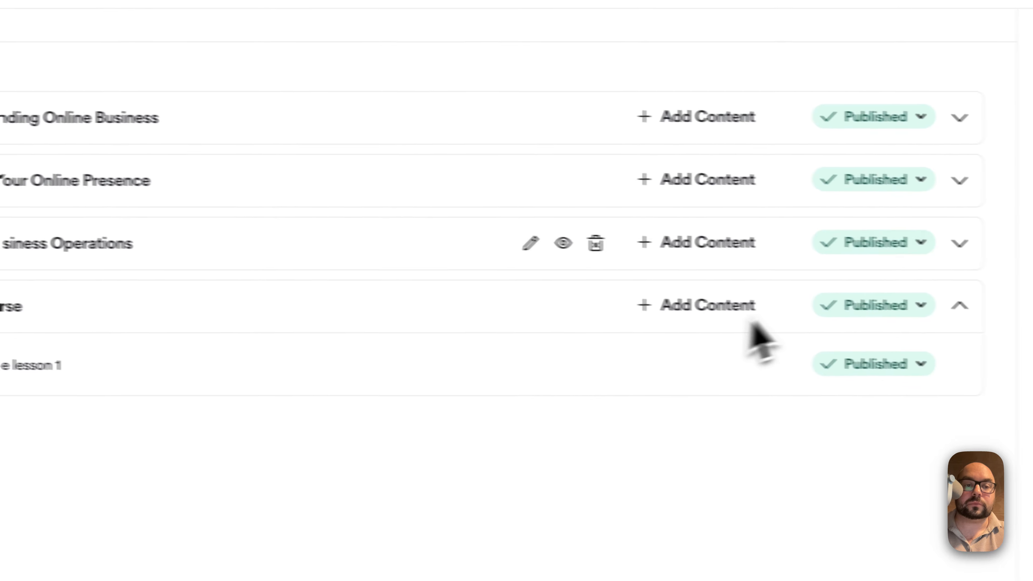